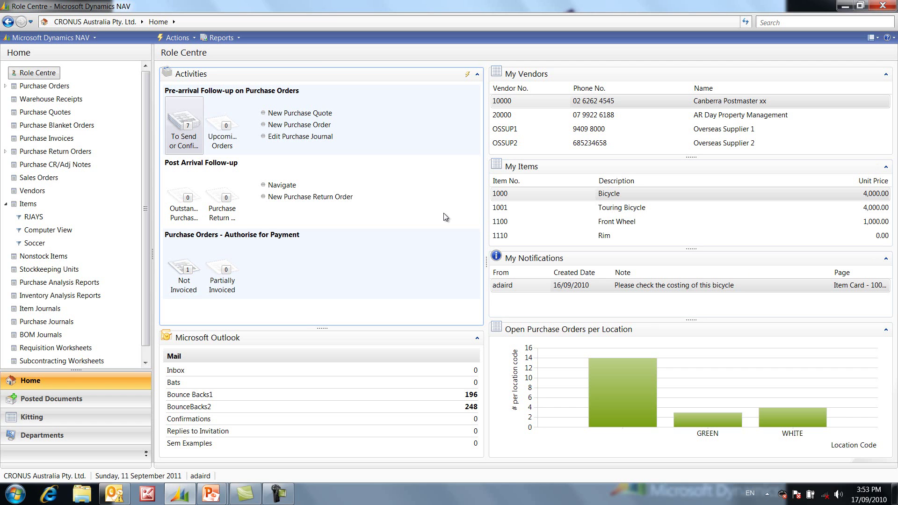
Step: Create a new purchase order for vendor Overseas Supplier 1 (OSSUP1)
{"action": "left_click", "coordinate": [53, 86]}
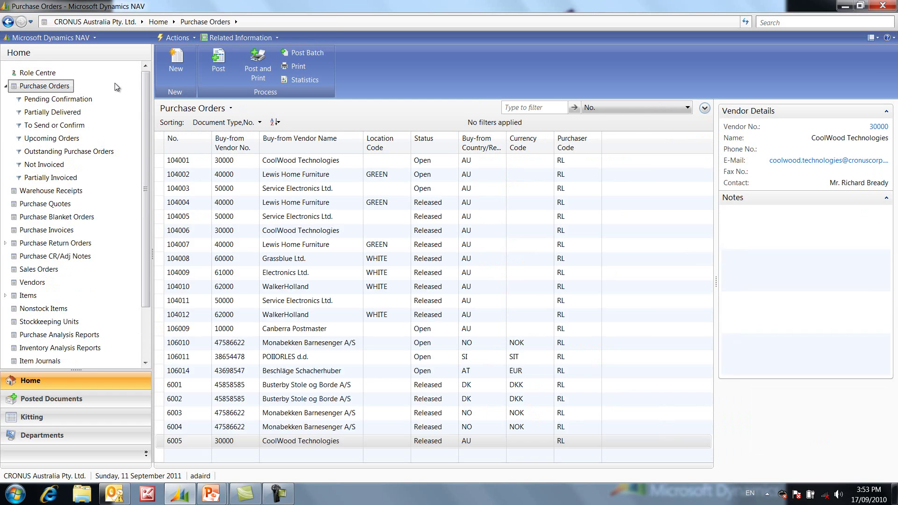
{"action": "left_click", "coordinate": [176, 74]}
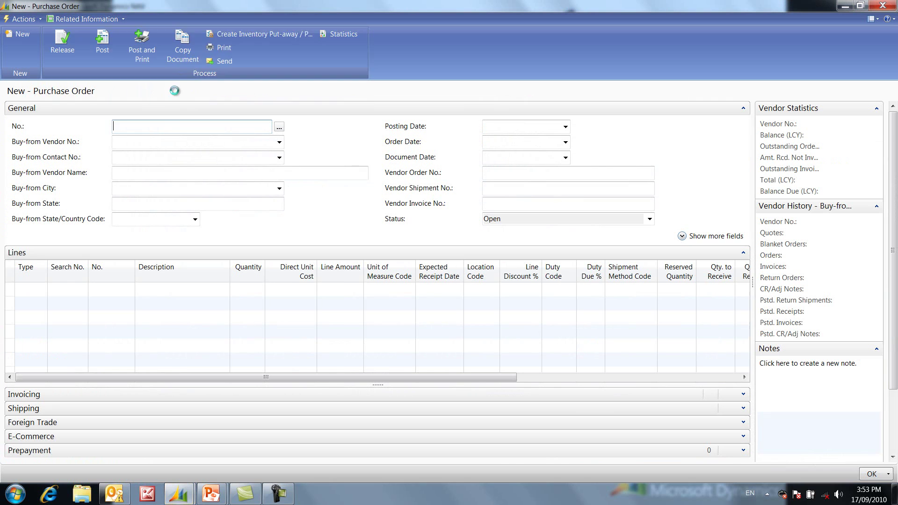
{"action": "left_click", "coordinate": [154, 144]}
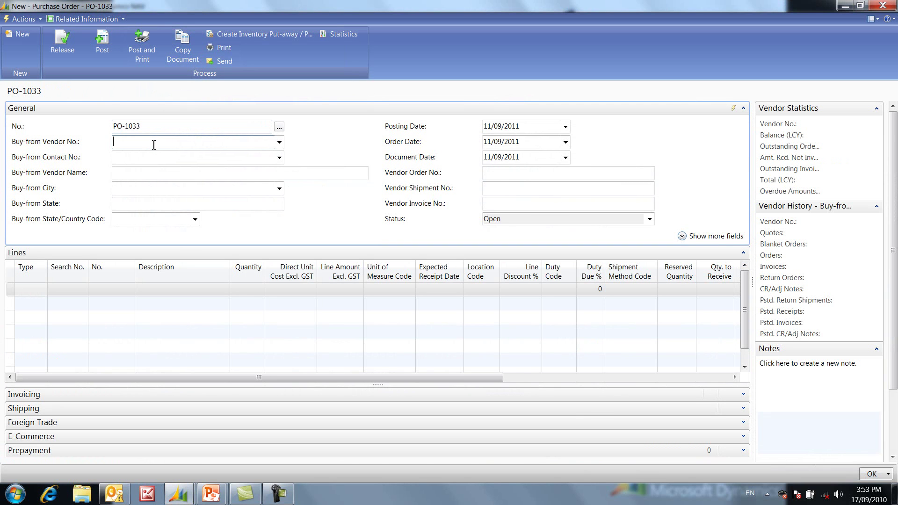
{"action": "type", "text": "os"}
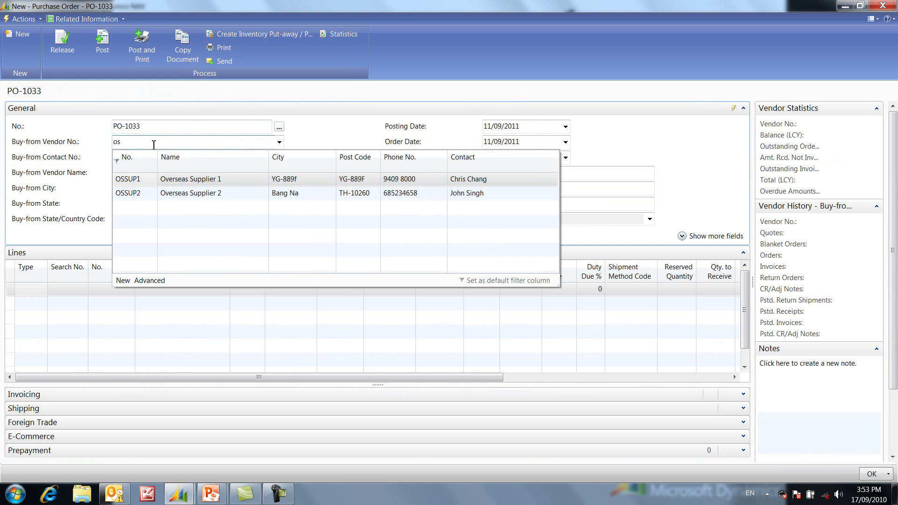
{"action": "left_click", "coordinate": [192, 180]}
{"action": "left_click", "coordinate": [173, 160]}
Step: Add an item line for 10 Nike Soccer Ball - Size 4
{"action": "left_click", "coordinate": [38, 291]}
{"action": "left_click", "coordinate": [40, 289]}
{"action": "left_click", "coordinate": [33, 321]}
{"action": "left_click", "coordinate": [67, 290]}
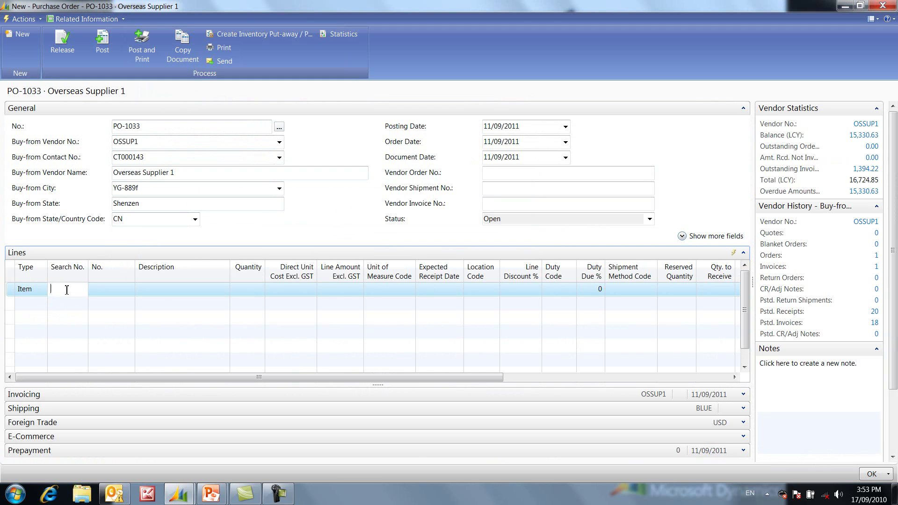
{"action": "type", "text": "socc"}
{"action": "key", "text": "Tab"}
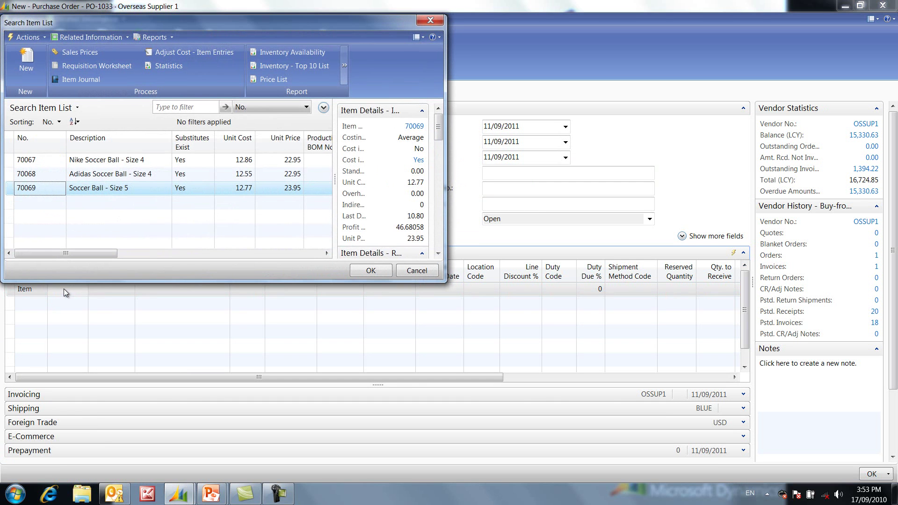
{"action": "left_click", "coordinate": [120, 161]}
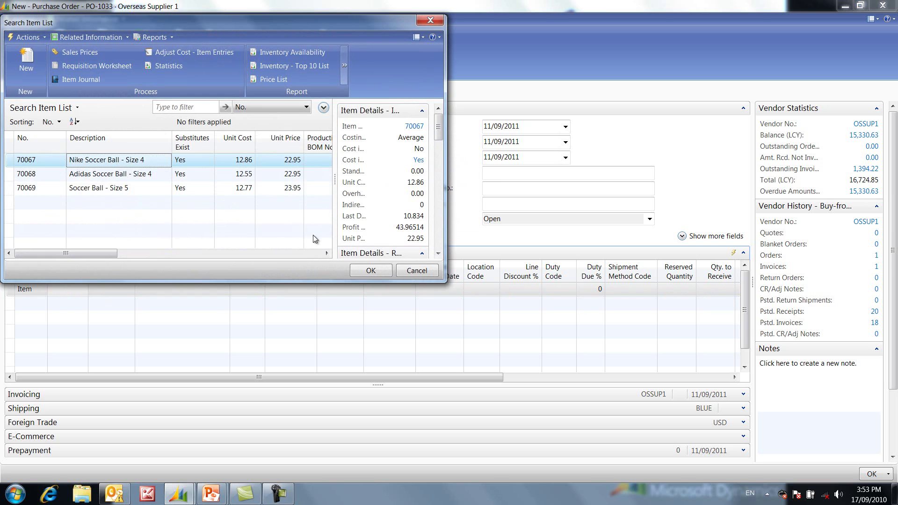
{"action": "left_click", "coordinate": [370, 271]}
{"action": "key", "text": "Tab"}
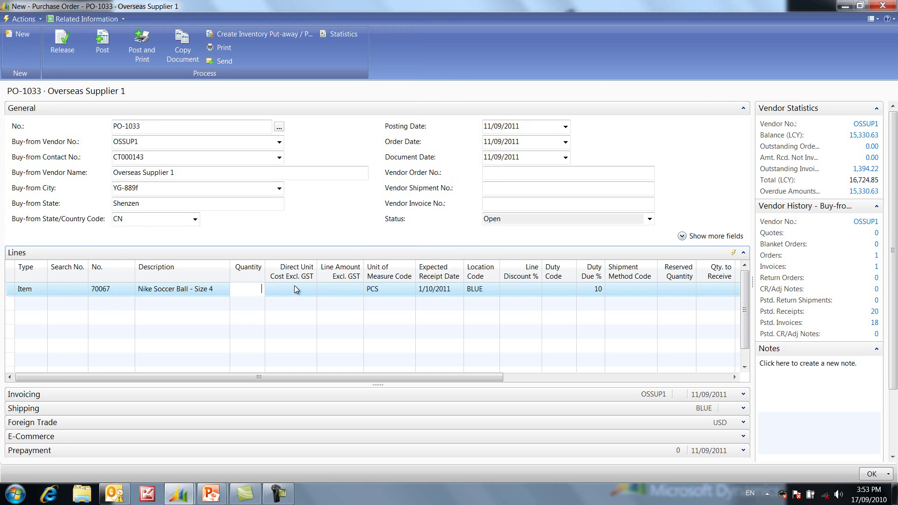
{"action": "type", "text": "10"}
Step: Add a second line for 10 Adidas Soccer Ball - Size 4, release PO-1033, and start a new order
{"action": "left_click", "coordinate": [34, 304]}
{"action": "left_click", "coordinate": [68, 304]}
{"action": "type", "text": "socc"}
{"action": "key", "text": "Tab"}
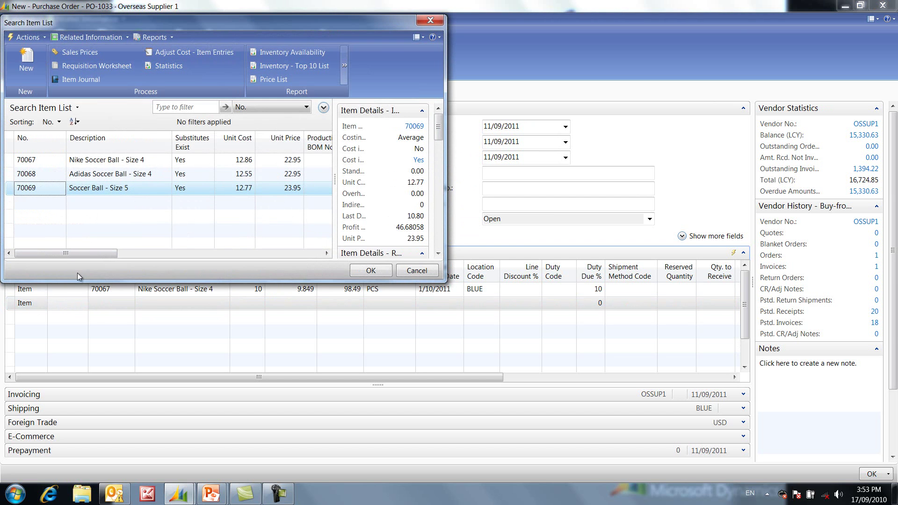
{"action": "double_click", "coordinate": [117, 175]}
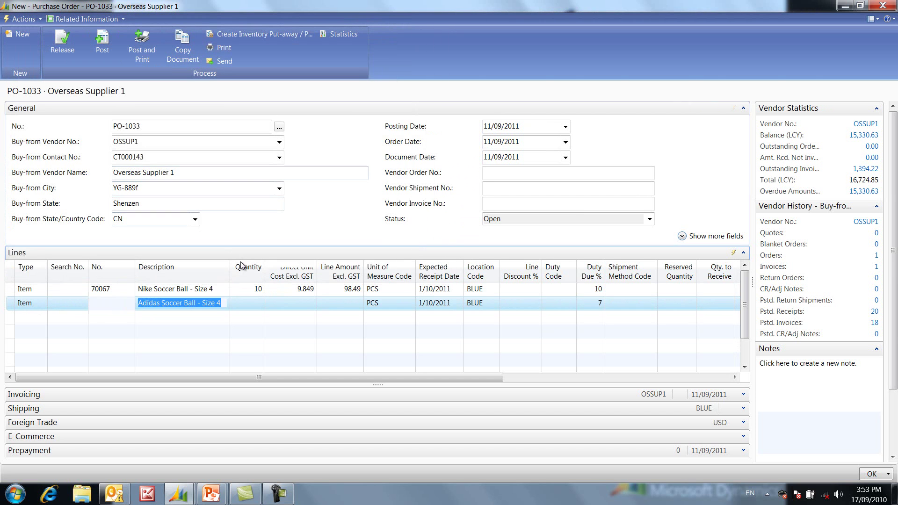
{"action": "key", "text": "Tab"}
{"action": "type", "text": "10"}
{"action": "key", "text": "Tab"}
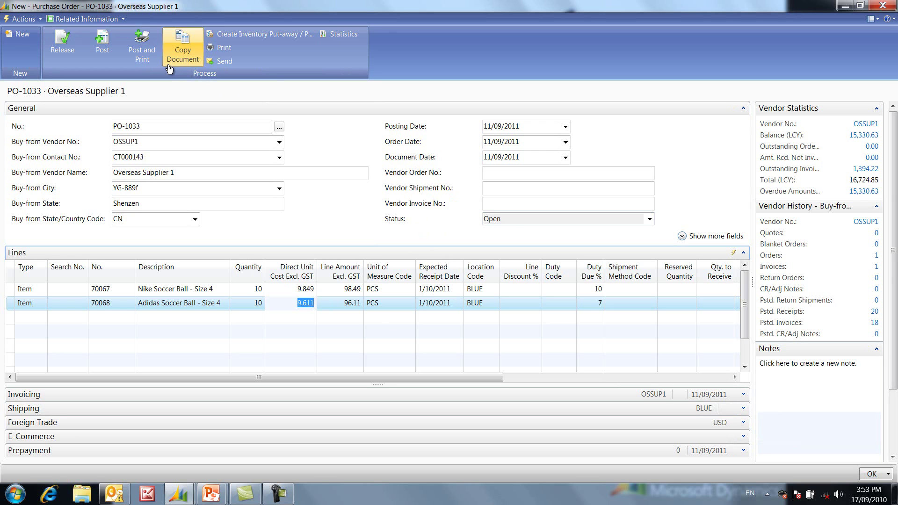
{"action": "left_click", "coordinate": [52, 54]}
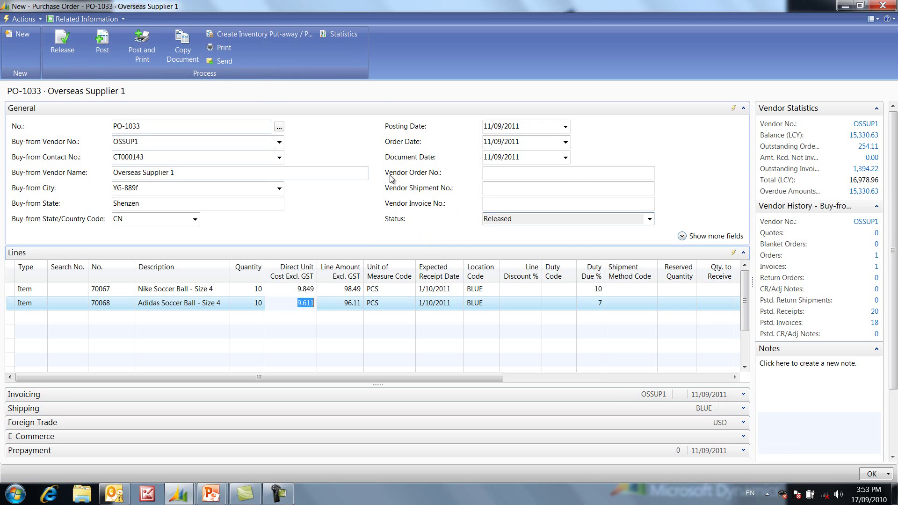
{"action": "left_click", "coordinate": [23, 35]}
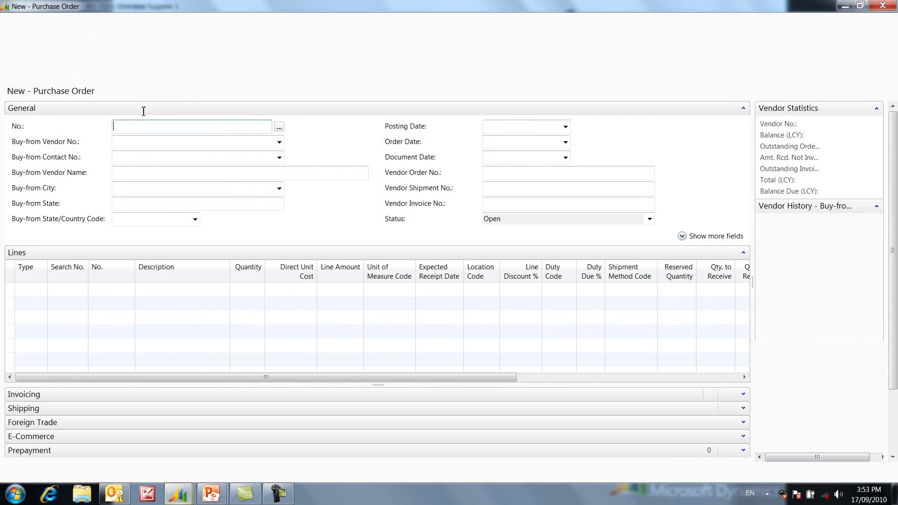
Step: Set the new order's vendor to Overseas Supplier 2 (OSSUP2)
{"action": "left_click", "coordinate": [152, 146]}
{"action": "type", "text": "os"}
{"action": "left_click", "coordinate": [192, 194]}
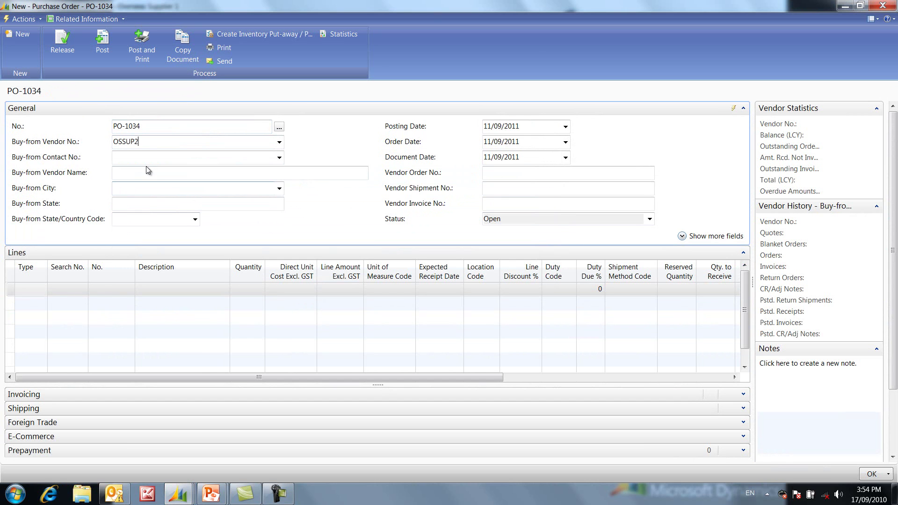
{"action": "left_click", "coordinate": [147, 172]}
Step: Add 10 Soccer Ball - Size 5 at unit cost 9.00, then release and close PO-1034
{"action": "left_click", "coordinate": [33, 290]}
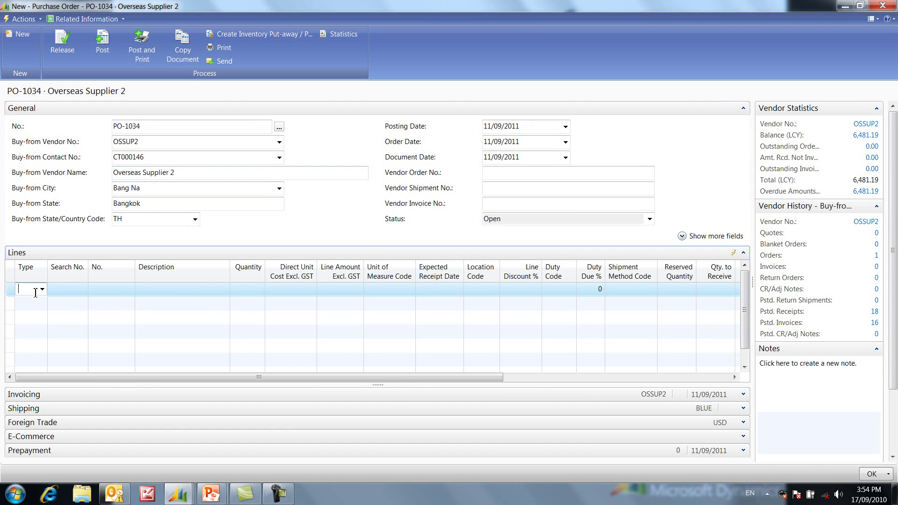
{"action": "type", "text": "i"}
{"action": "key", "text": "Tab"}
{"action": "type", "text": "socc"}
{"action": "key", "text": "Tab"}
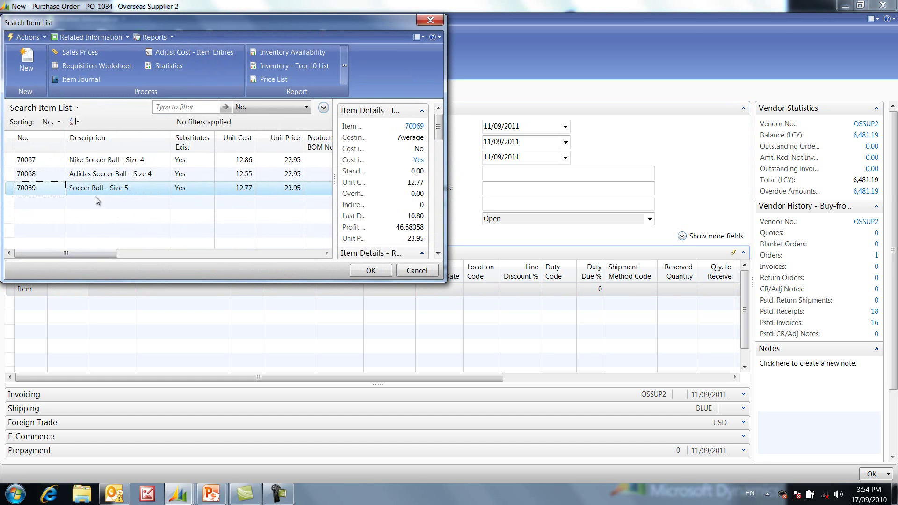
{"action": "double_click", "coordinate": [99, 188]}
{"action": "key", "text": "Tab"}
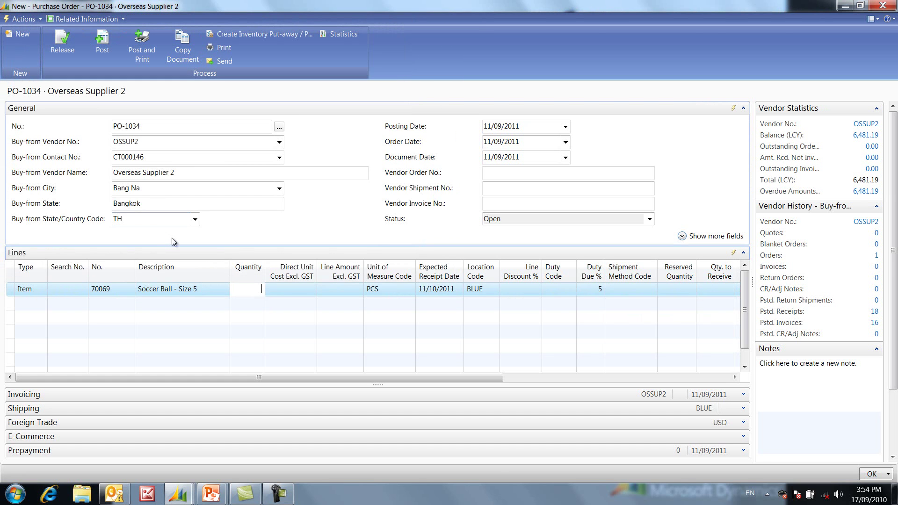
{"action": "type", "text": "10"}
{"action": "key", "text": "Tab"}
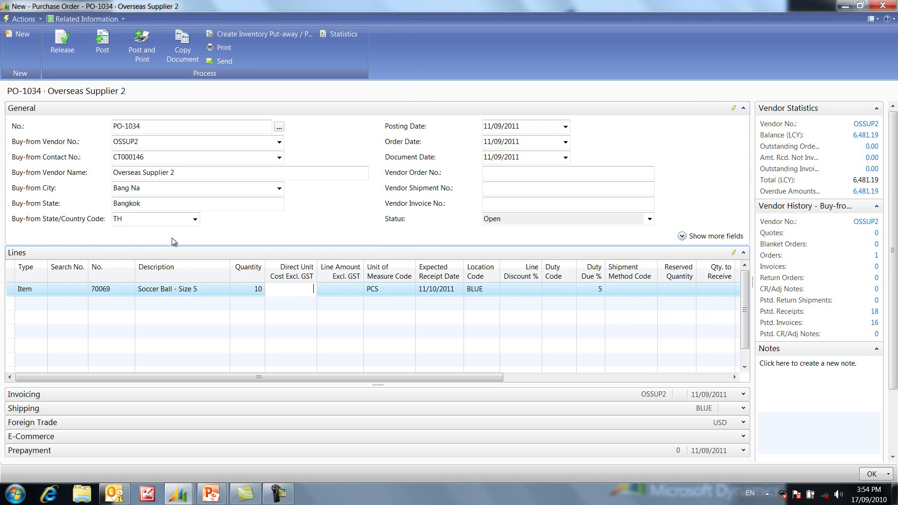
{"action": "type", "text": "9"}
{"action": "key", "text": "Tab"}
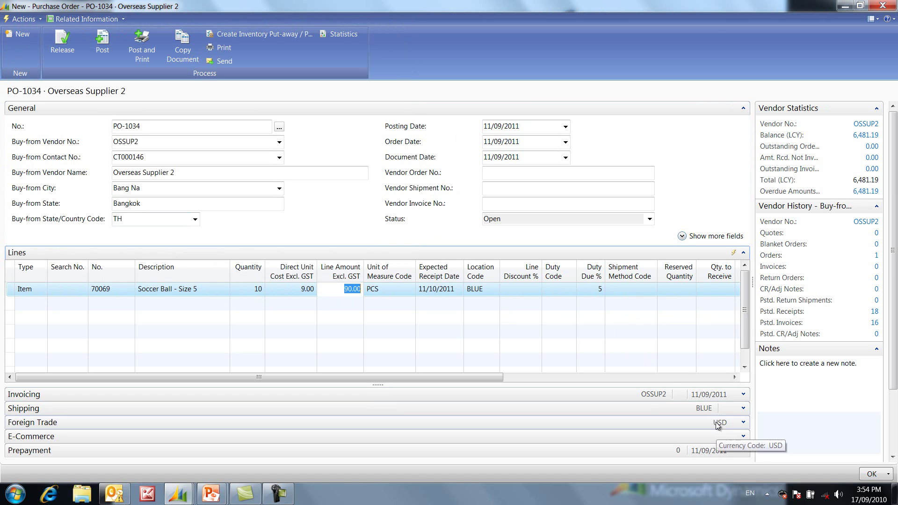
{"action": "left_click", "coordinate": [62, 45]}
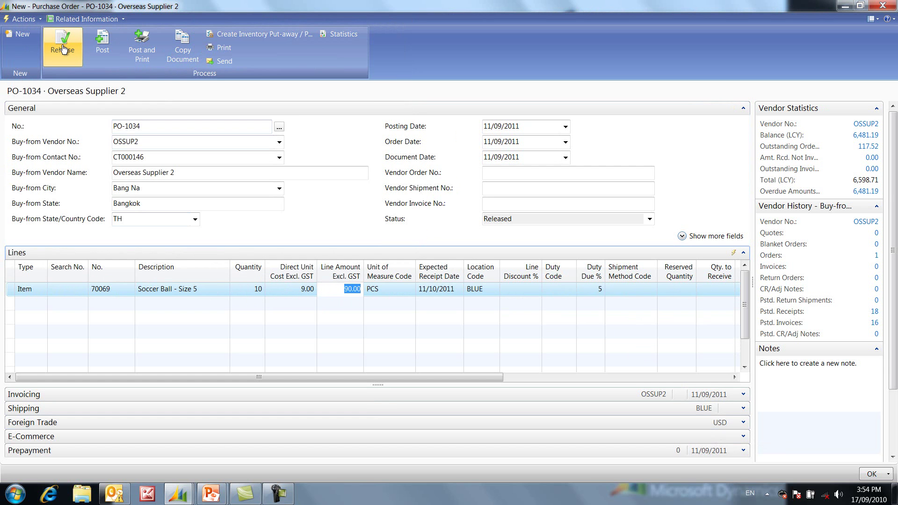
{"action": "left_click", "coordinate": [882, 7]}
Step: Close PO-1033 and create warehouse receipt RE000030 at location BLUE with vessel SS Demo
{"action": "left_click", "coordinate": [881, 6]}
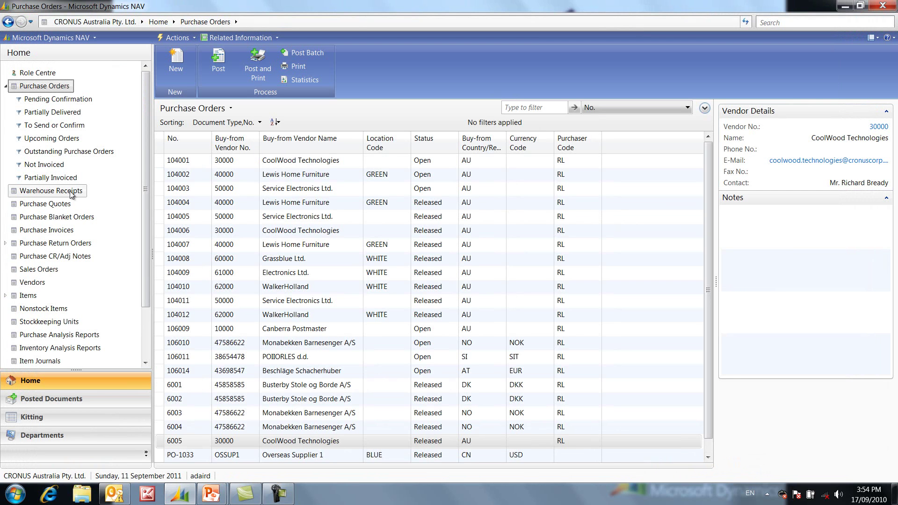
{"action": "left_click", "coordinate": [50, 191]}
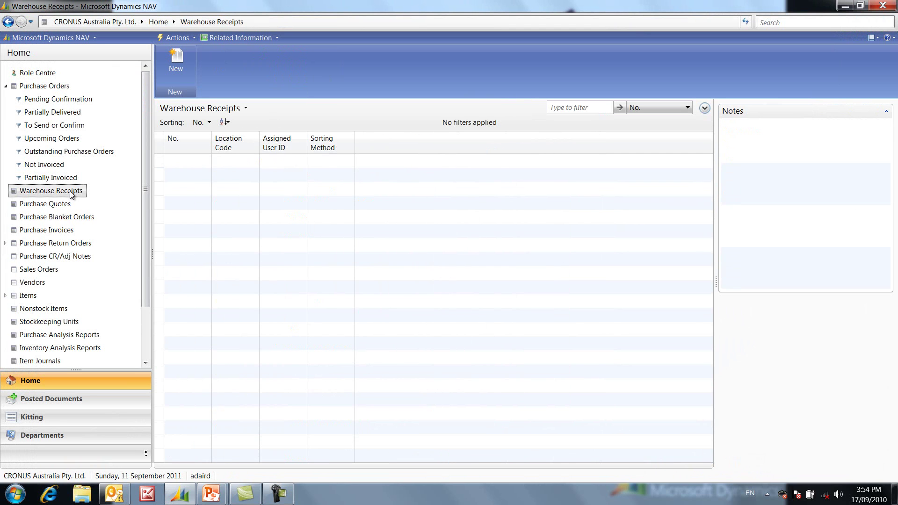
{"action": "left_click", "coordinate": [178, 72]}
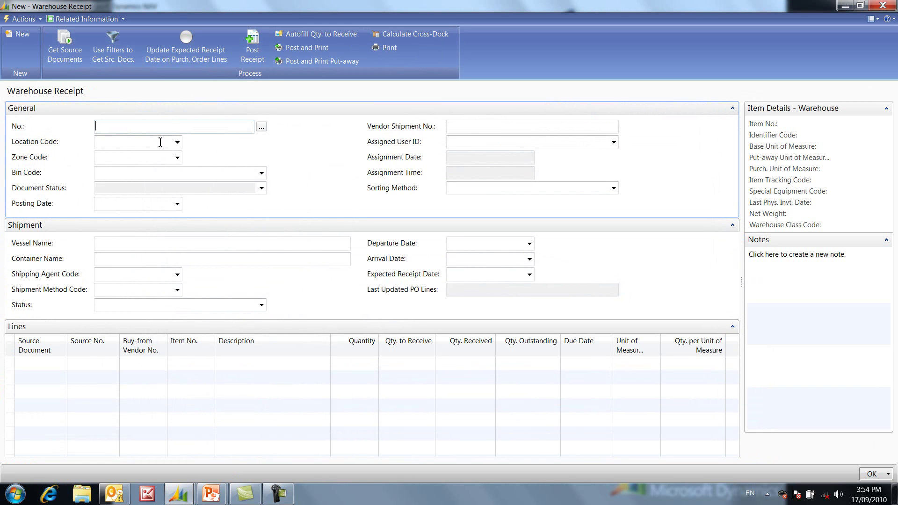
{"action": "left_click", "coordinate": [157, 142]}
{"action": "left_click", "coordinate": [177, 142]}
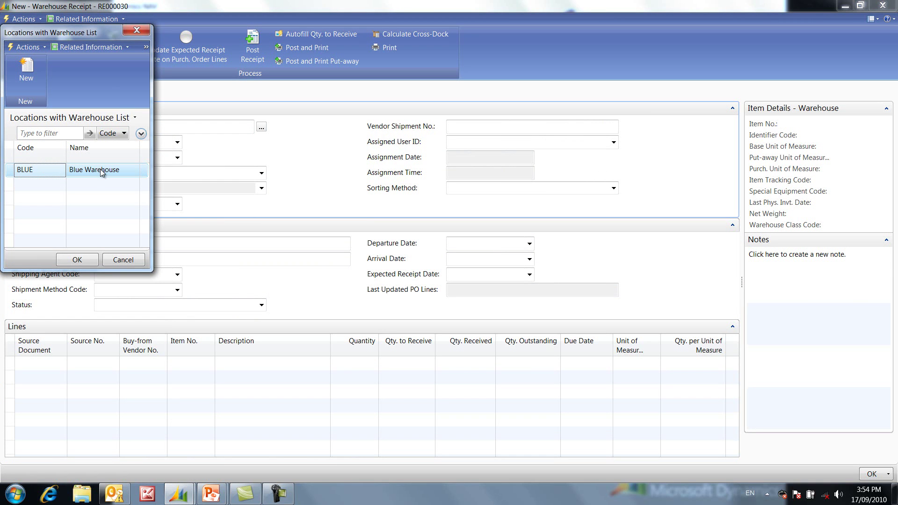
{"action": "left_click", "coordinate": [78, 261]}
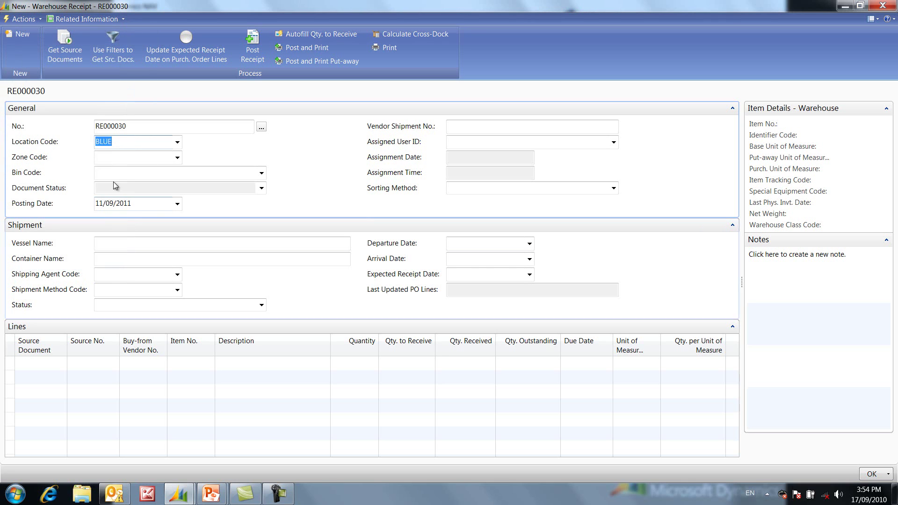
{"action": "left_click", "coordinate": [118, 160]}
{"action": "left_click", "coordinate": [110, 244]}
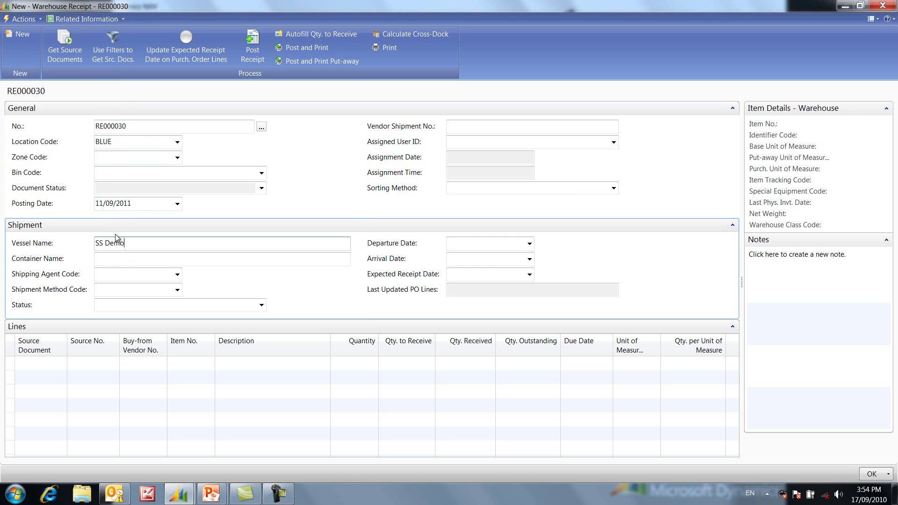
Step: Enter container C333333, shipping agent FEDEX, shipment method FOB and status Loading
{"action": "left_click", "coordinate": [116, 262]}
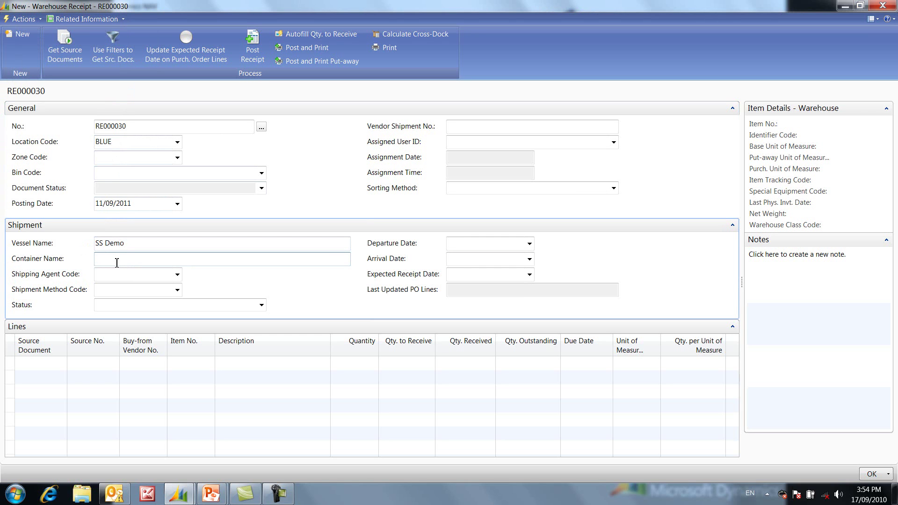
{"action": "type", "text": "C333333"}
{"action": "left_click", "coordinate": [177, 277]}
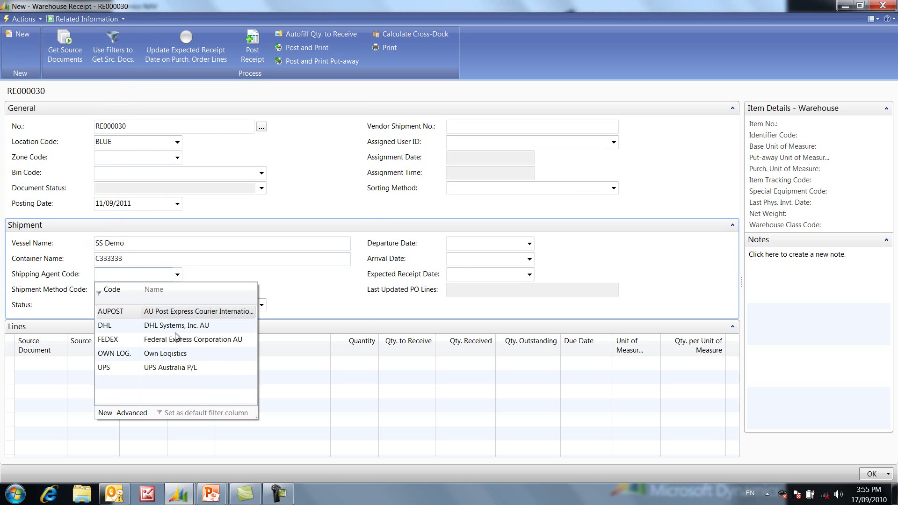
{"action": "left_click", "coordinate": [177, 339]}
{"action": "left_click", "coordinate": [178, 289]}
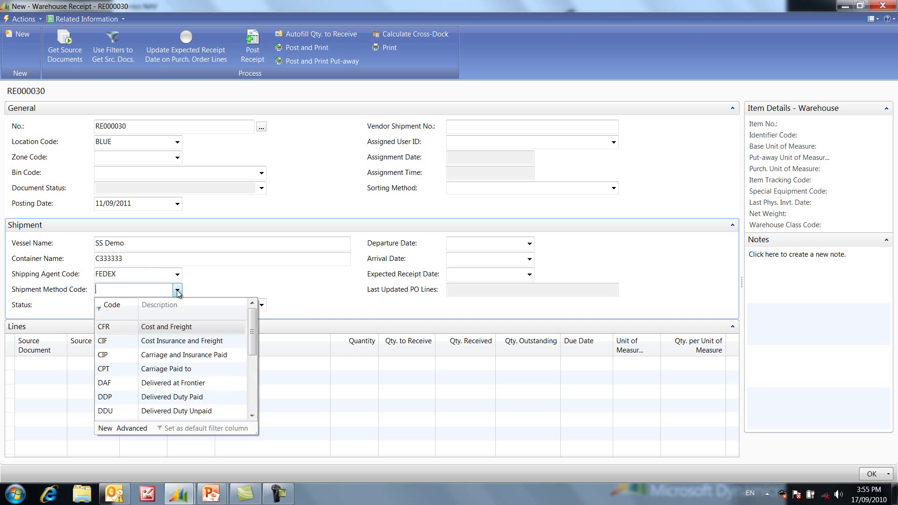
{"action": "scroll", "coordinate": [243, 397], "scroll_direction": "down", "scroll_amount": 2}
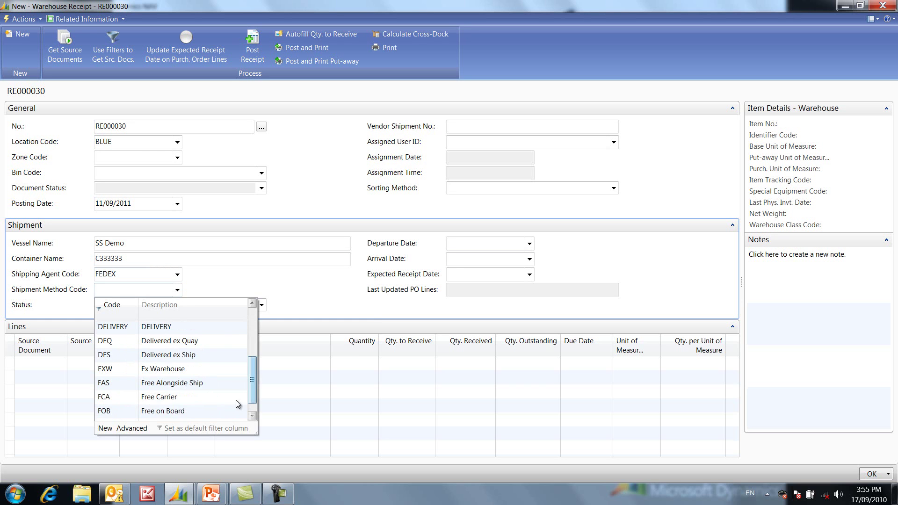
{"action": "left_click", "coordinate": [174, 412]}
{"action": "left_click", "coordinate": [157, 307]}
{"action": "left_click", "coordinate": [261, 305]}
{"action": "left_click", "coordinate": [242, 327]}
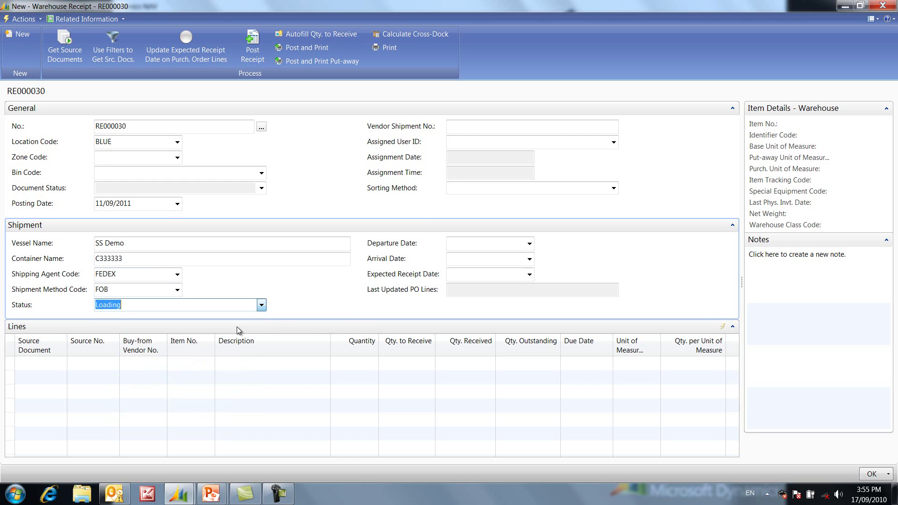
Step: Enter vendor shipment VIN33333 with departure 20/09, arrival 27/09 and expected 29/09/2010
{"action": "left_click", "coordinate": [471, 127]}
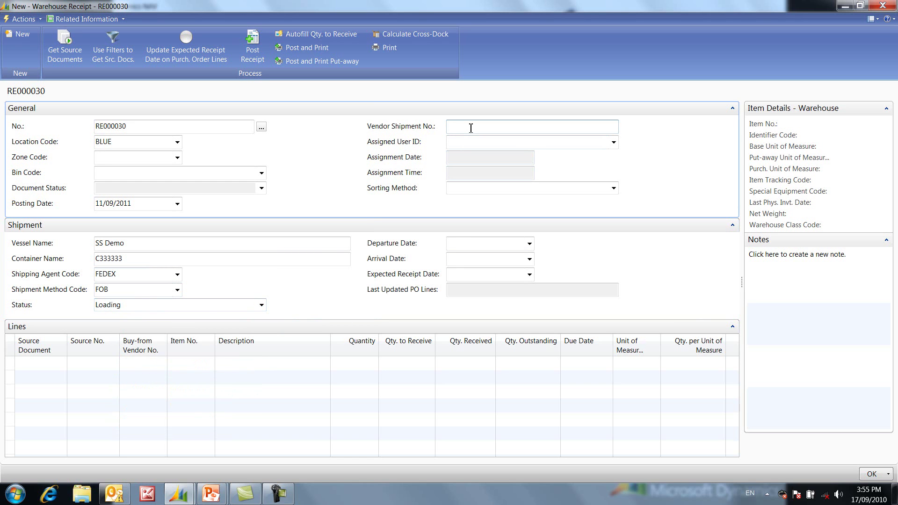
{"action": "type", "text": "VIN33333"}
{"action": "left_click", "coordinate": [529, 244]}
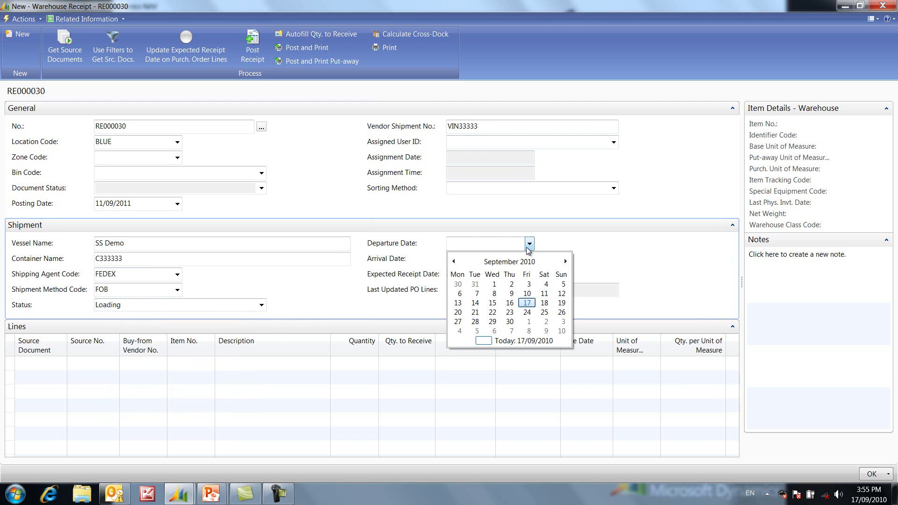
{"action": "left_click", "coordinate": [458, 313]}
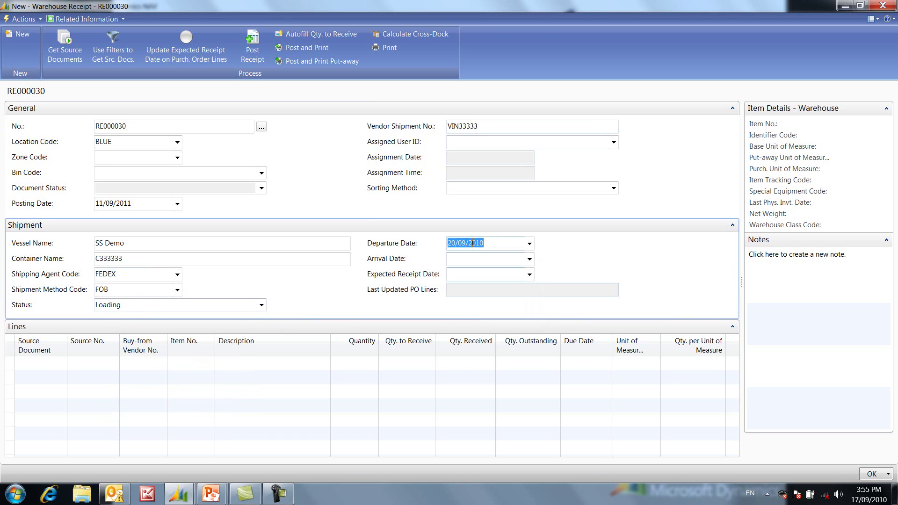
{"action": "left_click", "coordinate": [529, 259]}
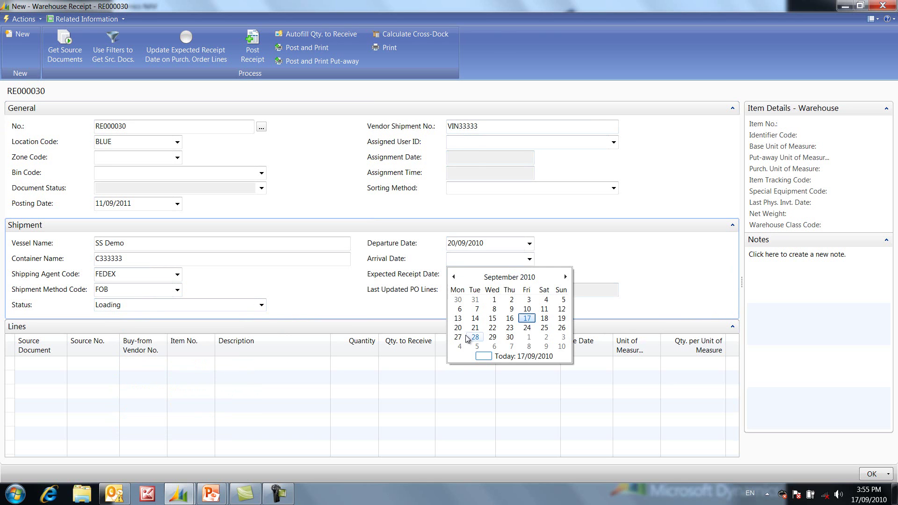
{"action": "left_click", "coordinate": [465, 340]}
{"action": "left_click", "coordinate": [530, 275]}
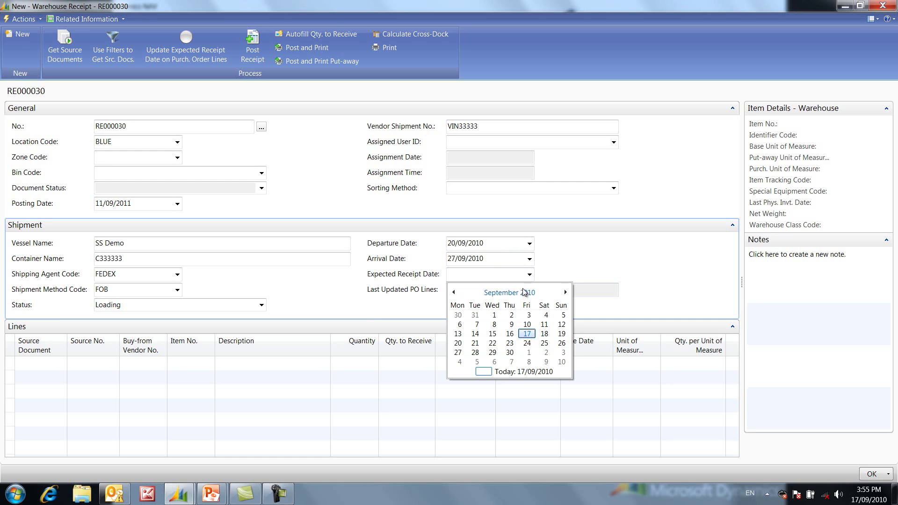
{"action": "left_click", "coordinate": [493, 353]}
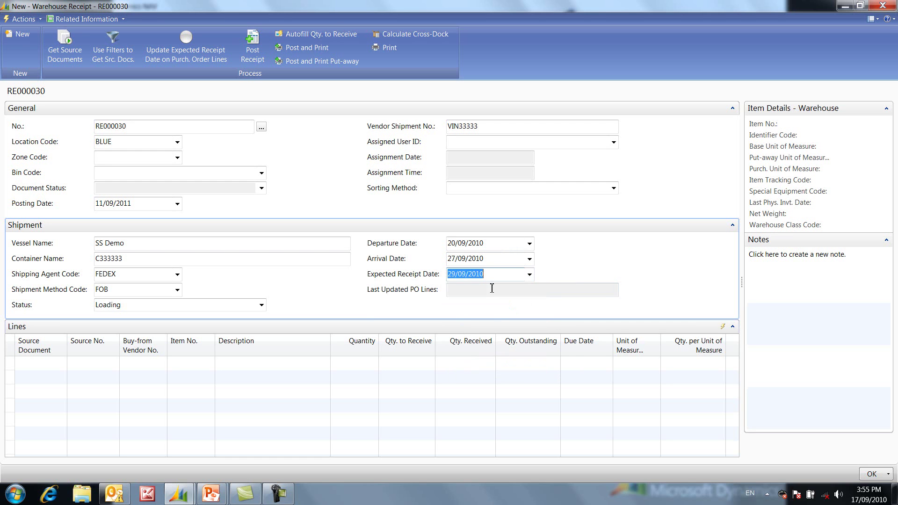
{"action": "left_click", "coordinate": [500, 263]}
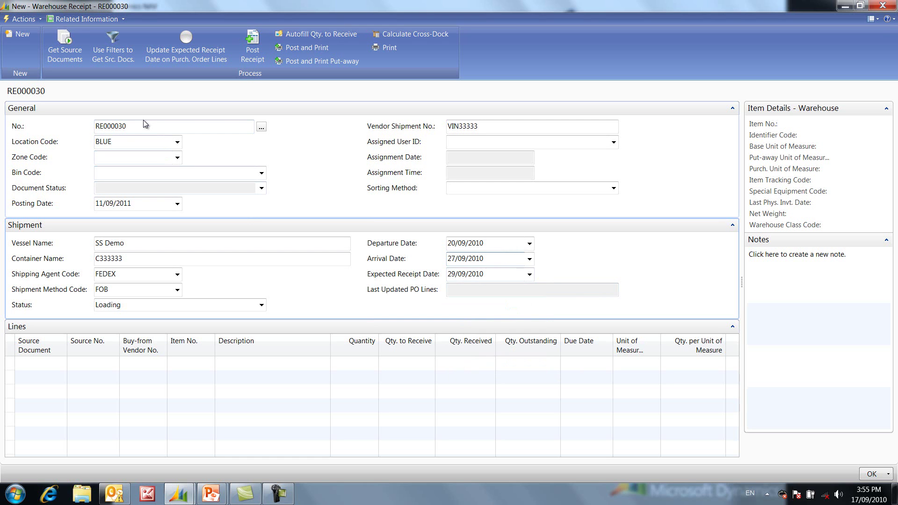
Step: Pull PO-1033's Nike and Adidas lines and PO-1034's size-5 line into receipt RE000030
{"action": "left_click", "coordinate": [67, 57]}
{"action": "left_click_drag", "start_coordinate": [133, 42], "coordinate": [156, 73]}
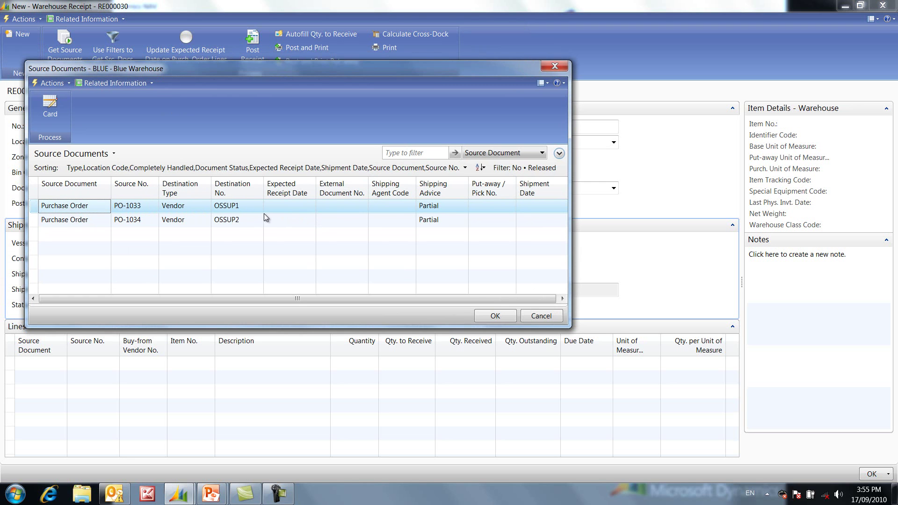
{"action": "left_click", "coordinate": [496, 316]}
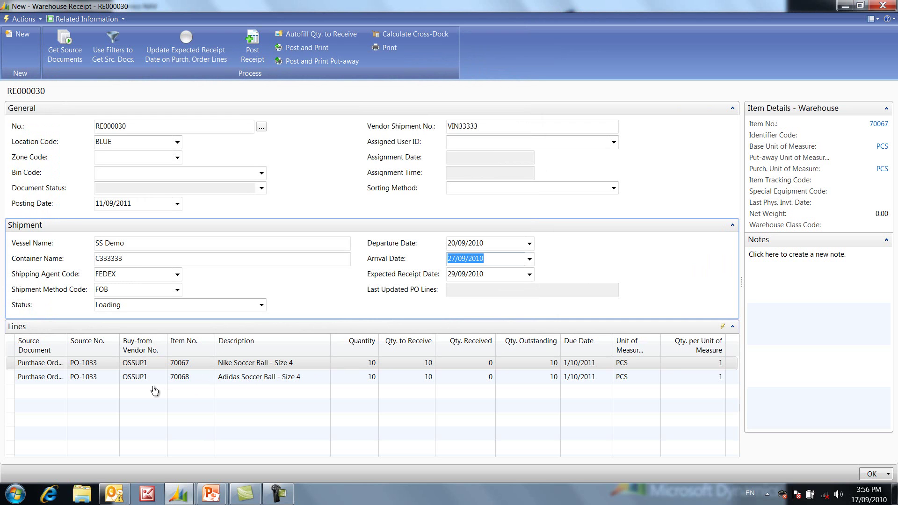
{"action": "right_click", "coordinate": [9, 378]}
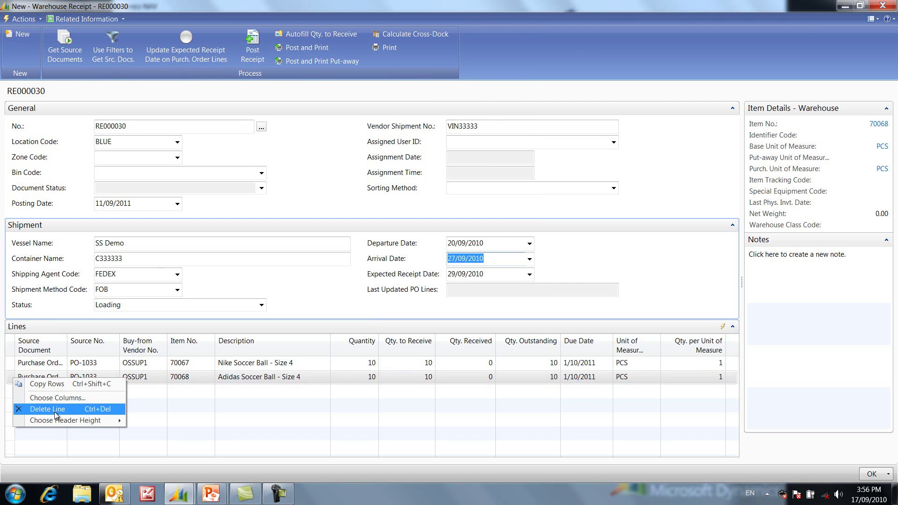
{"action": "left_click", "coordinate": [414, 377]}
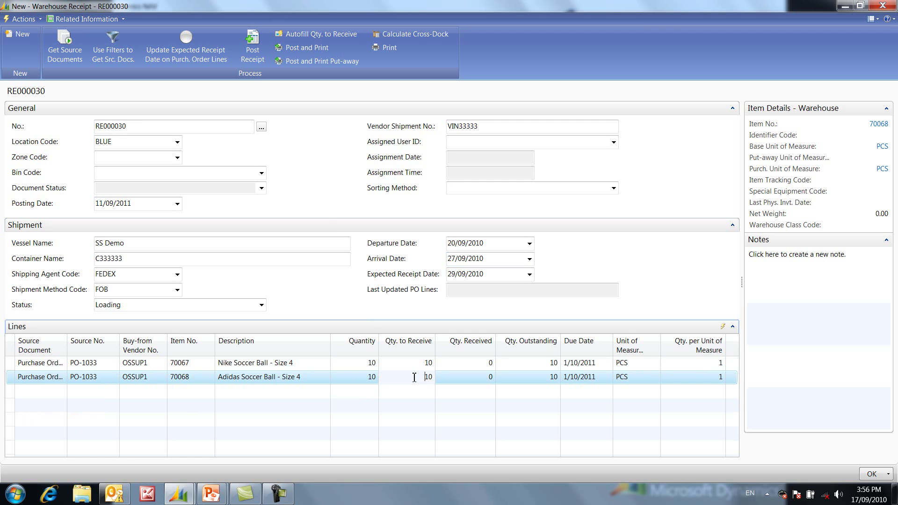
{"action": "left_click", "coordinate": [76, 55]}
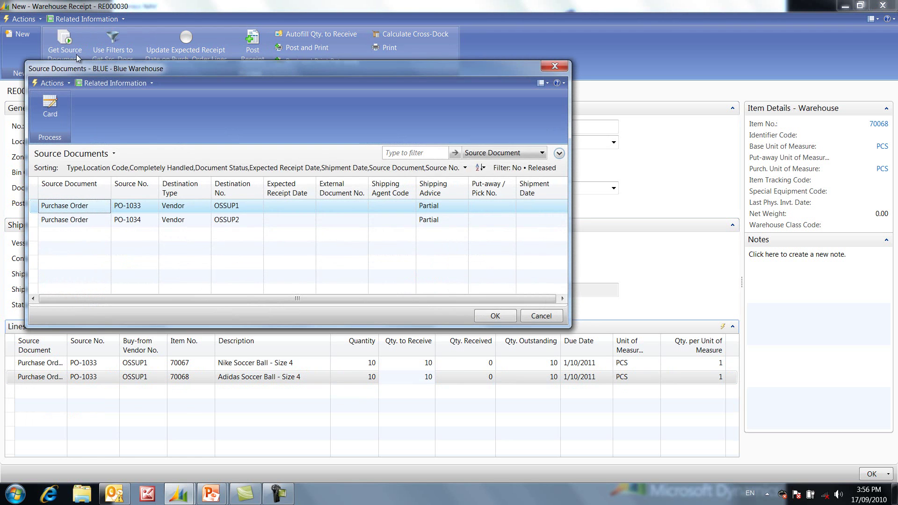
{"action": "left_click", "coordinate": [99, 220]}
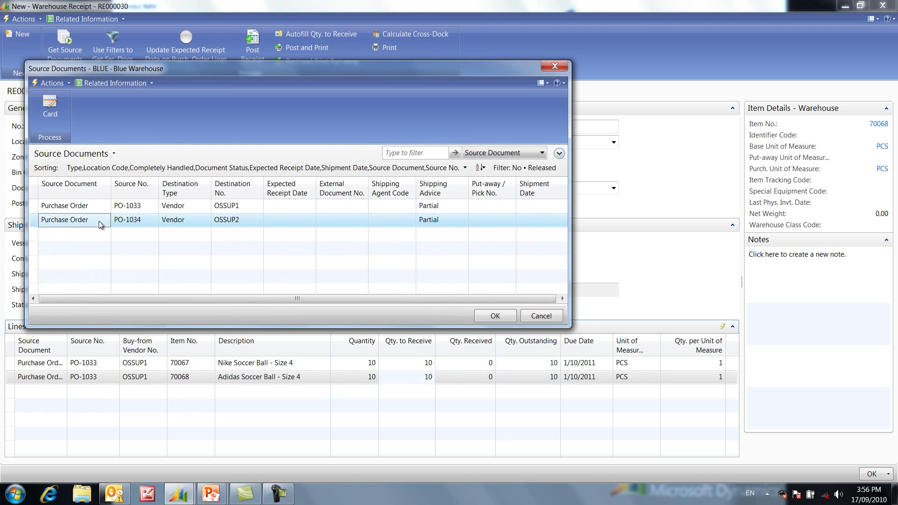
{"action": "left_click", "coordinate": [489, 317]}
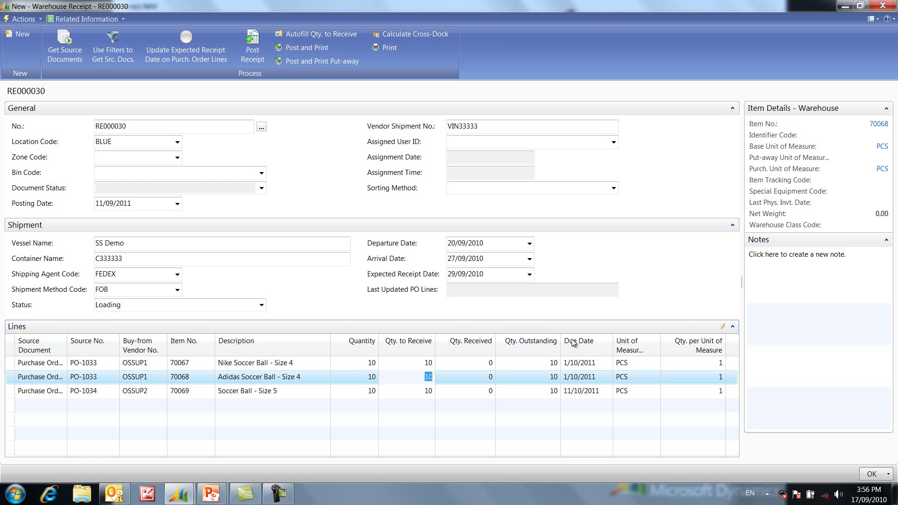
{"action": "left_click", "coordinate": [503, 275]}
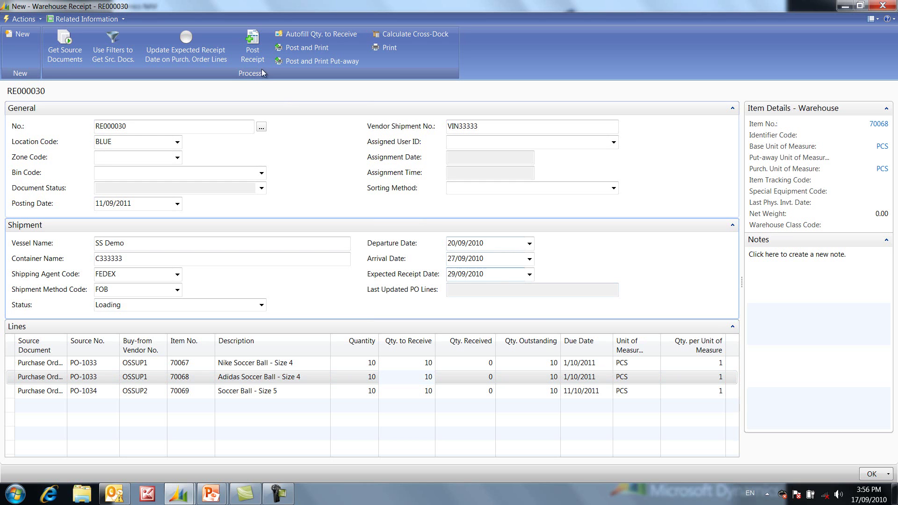
Step: Update the purchase order lines with expected receipt date 29/09/2010 and acknowledge the message
{"action": "left_click", "coordinate": [221, 59]}
{"action": "left_click", "coordinate": [531, 261]}
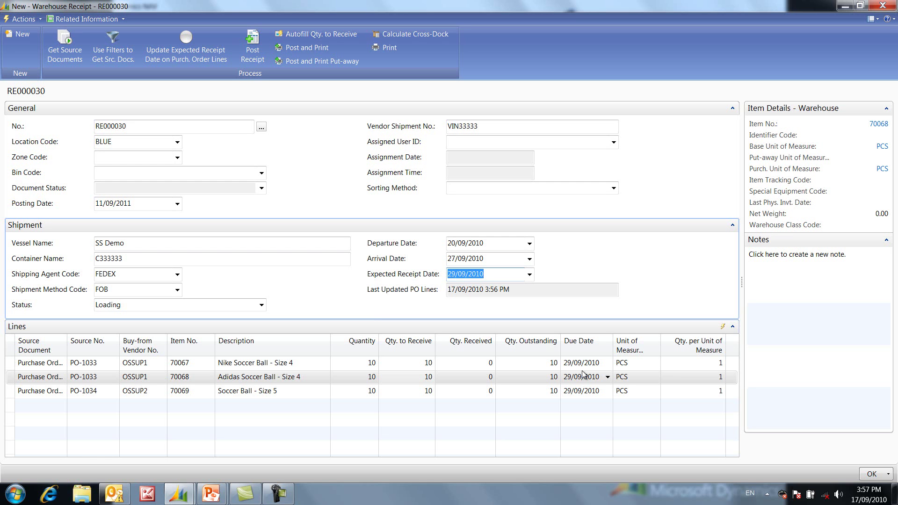
Step: Change status to Clearance, expected date to 30/09/2010, and push it to the order lines
{"action": "left_click", "coordinate": [262, 305]}
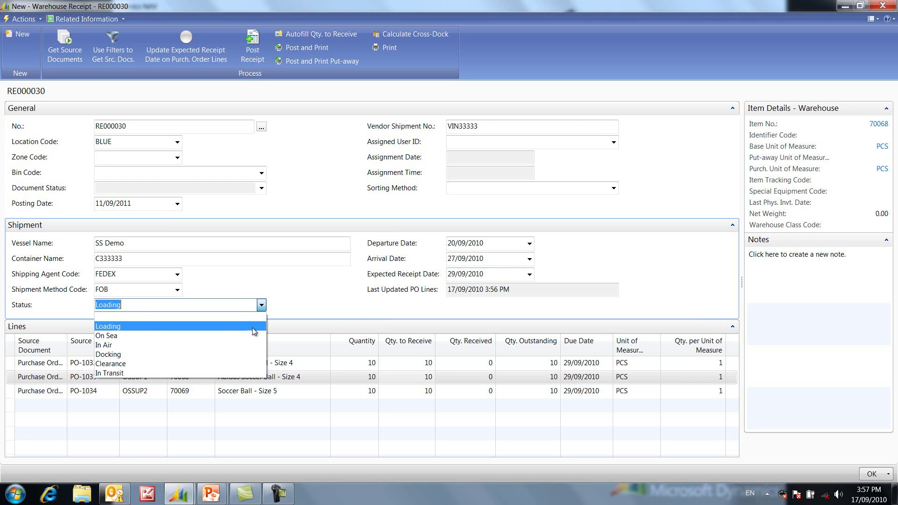
{"action": "left_click", "coordinate": [248, 363]}
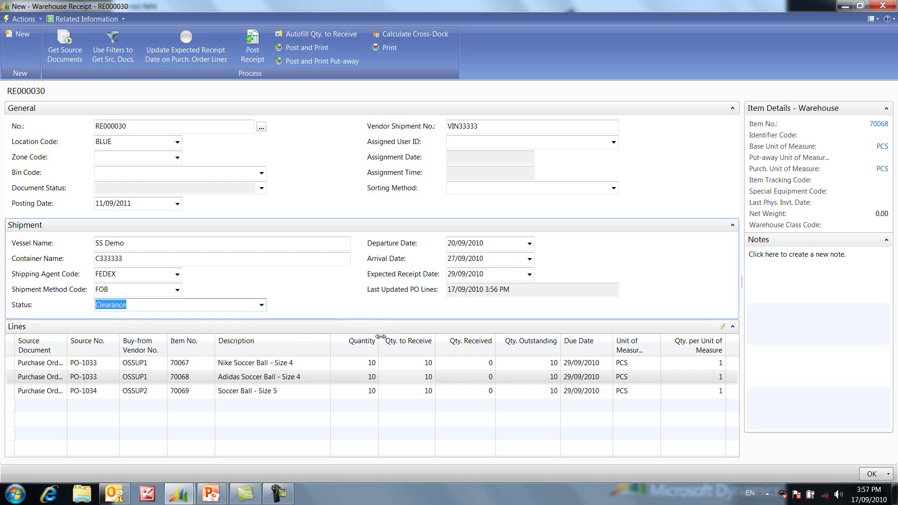
{"action": "left_click", "coordinate": [530, 275]}
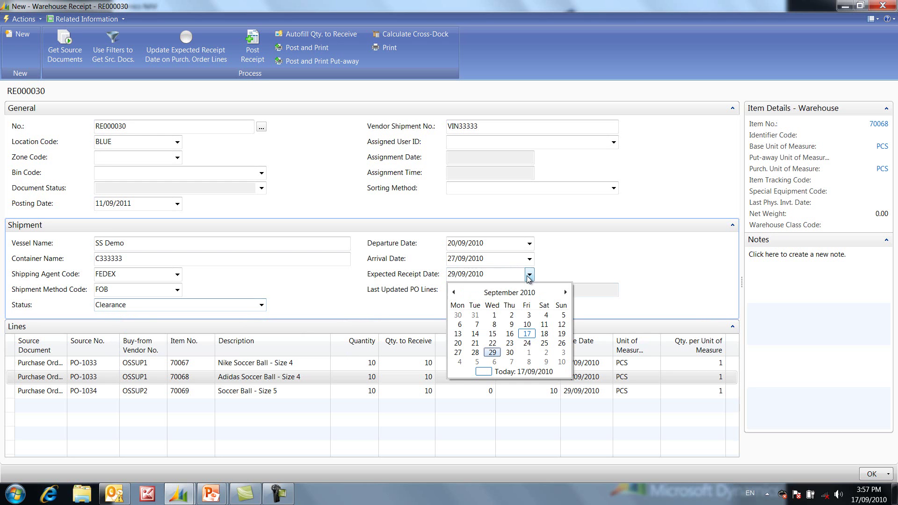
{"action": "left_click", "coordinate": [510, 352]}
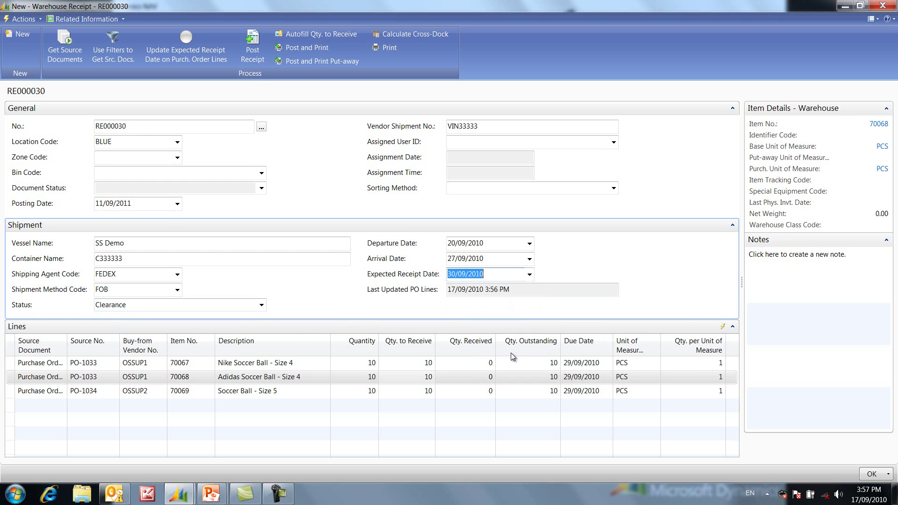
{"action": "left_click", "coordinate": [191, 60]}
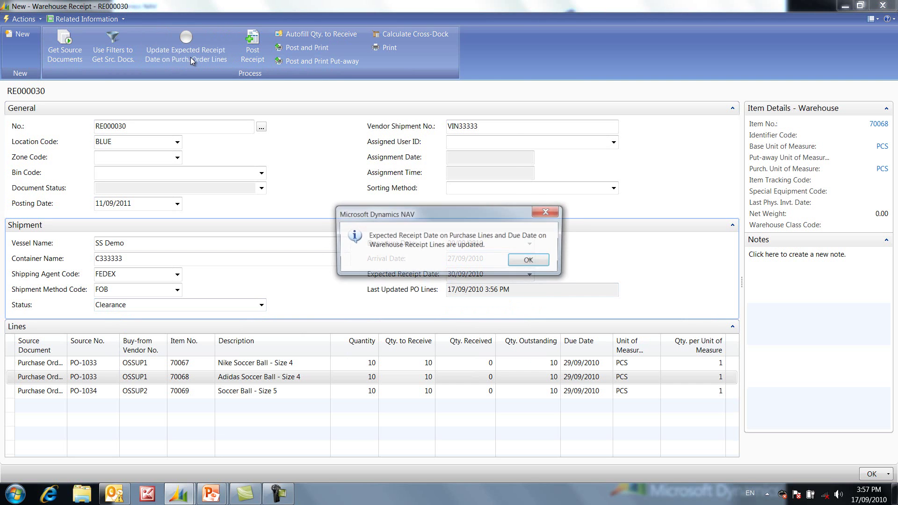
{"action": "left_click", "coordinate": [531, 261]}
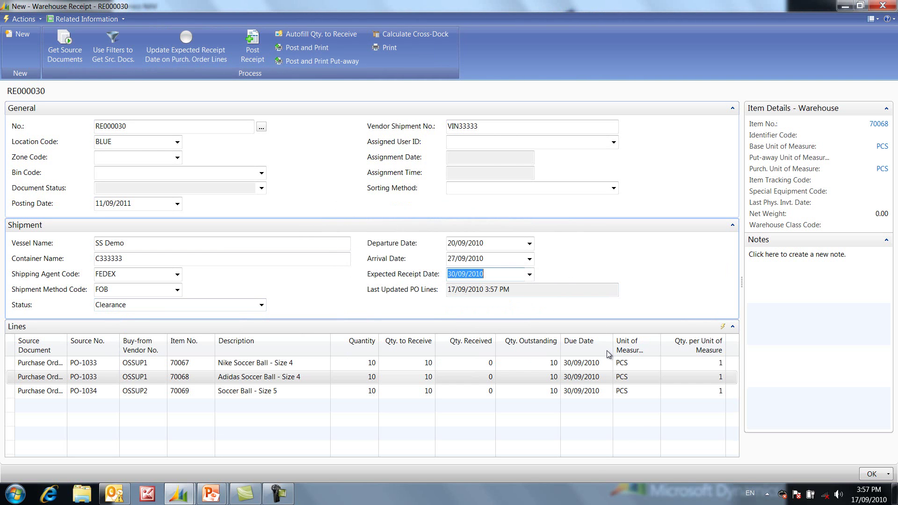
Step: Post warehouse receipt RE000030, confirm it, and acknowledge the result
{"action": "left_click", "coordinate": [257, 45]}
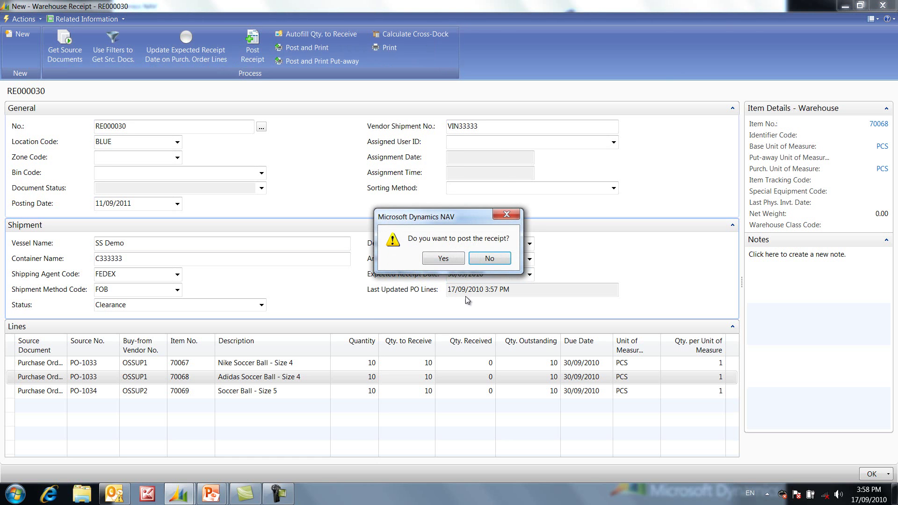
{"action": "left_click", "coordinate": [445, 258]}
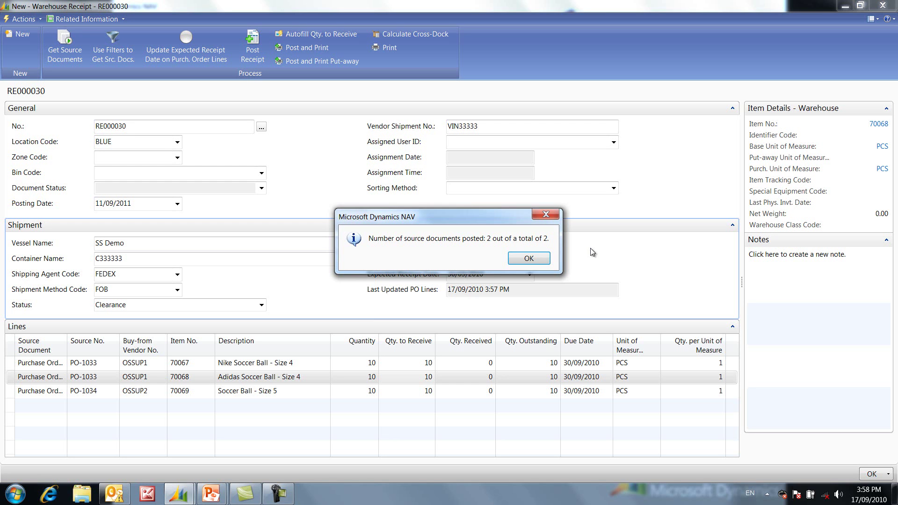
{"action": "left_click", "coordinate": [529, 258]}
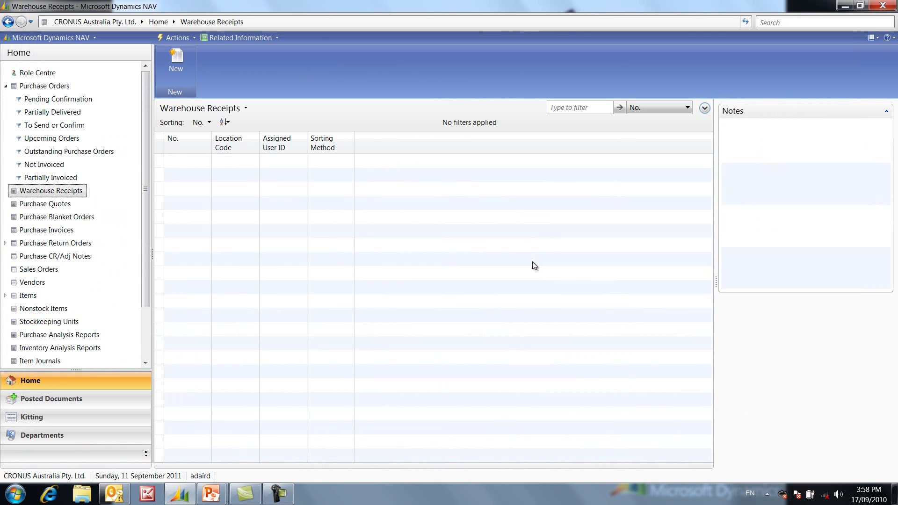
Step: From the Role Centre, create purchase invoice 1055 with vendor OSSUP1, Overseas Supplier 1
{"action": "left_click", "coordinate": [47, 74]}
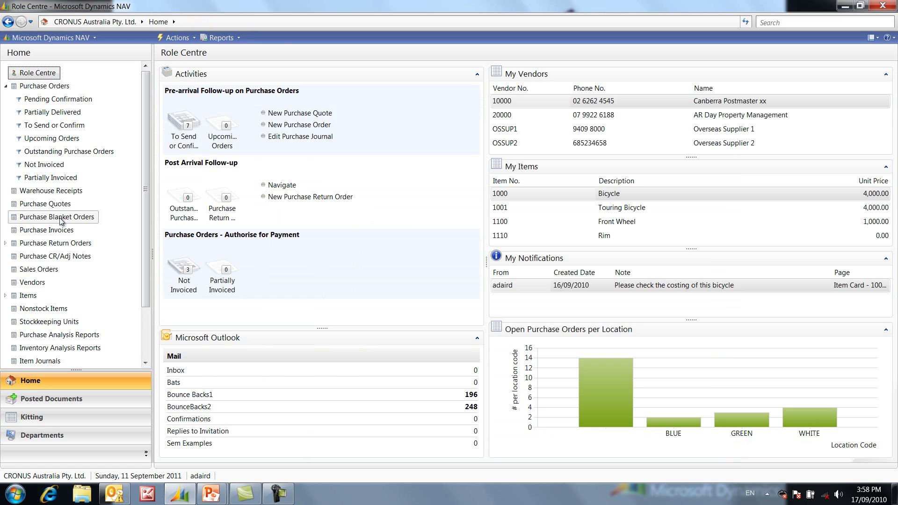
{"action": "left_click", "coordinate": [65, 231]}
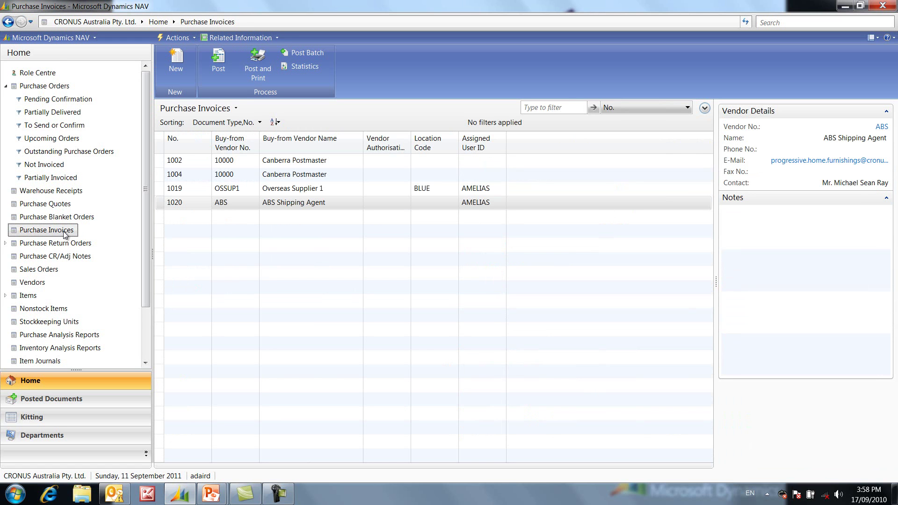
{"action": "left_click", "coordinate": [177, 66]}
{"action": "left_click", "coordinate": [167, 143]}
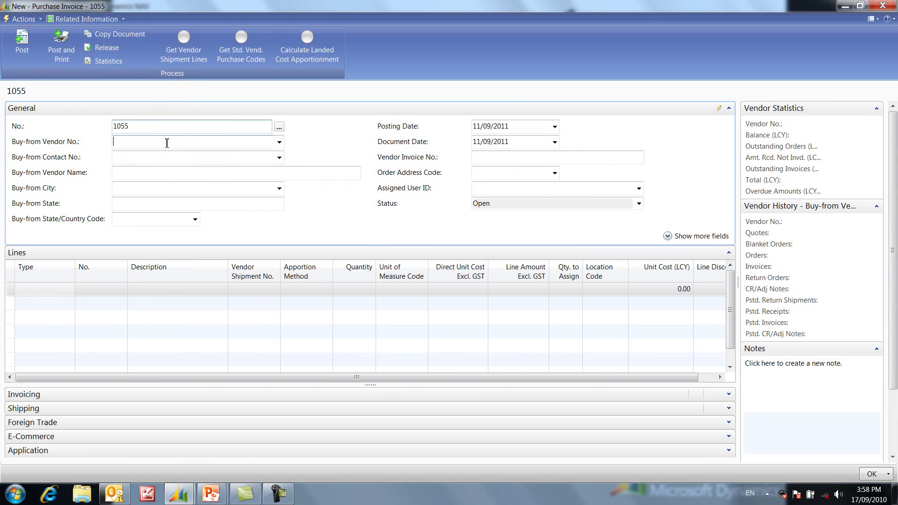
{"action": "type", "text": "os"}
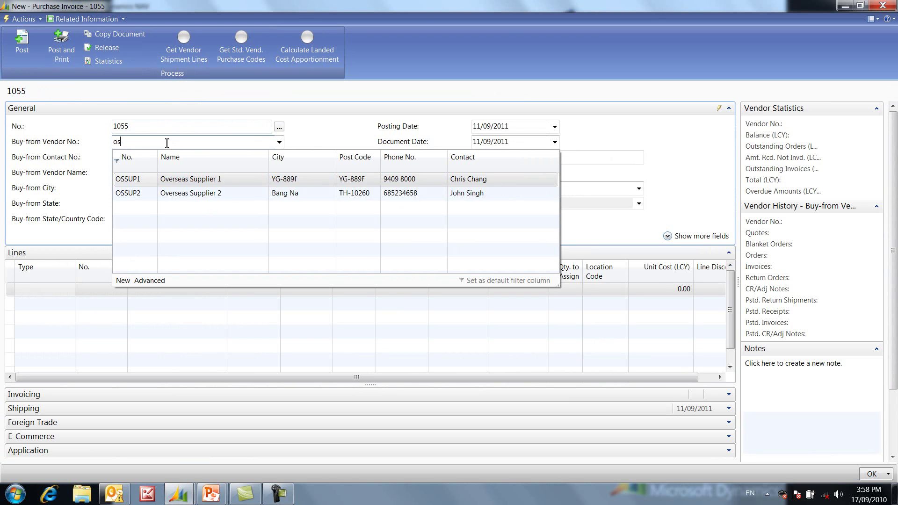
{"action": "left_click", "coordinate": [192, 180]}
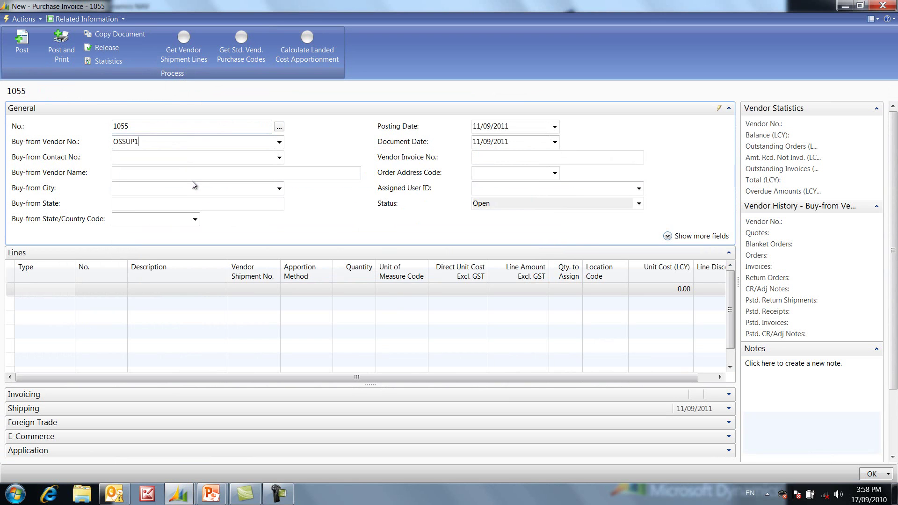
{"action": "left_click", "coordinate": [179, 159]}
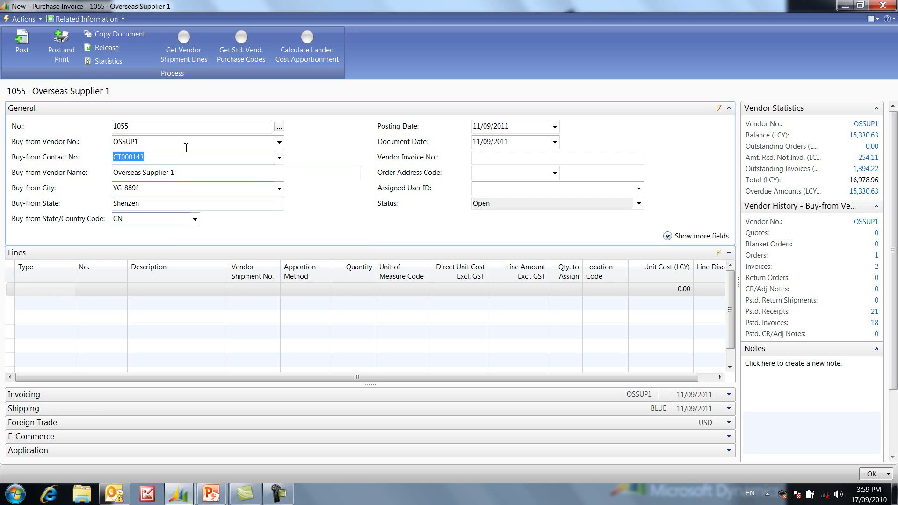
Step: Get vendor shipment VIN33333's Nike and Adidas size-4 ball lines into invoice 1055
{"action": "left_click", "coordinate": [198, 60]}
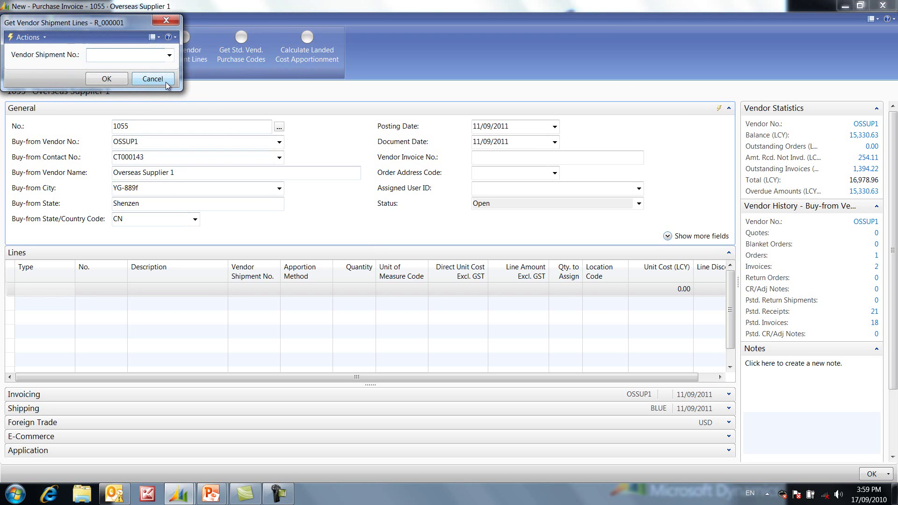
{"action": "left_click", "coordinate": [172, 57]}
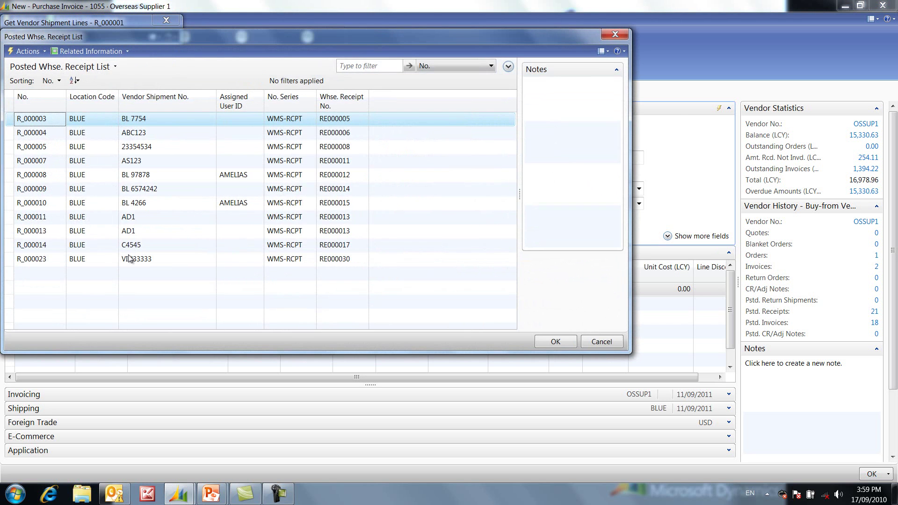
{"action": "left_click", "coordinate": [138, 263]}
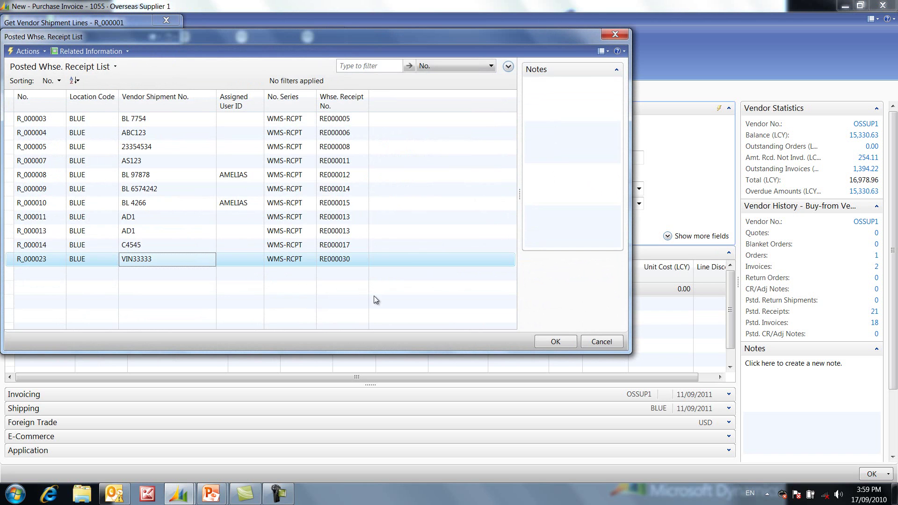
{"action": "left_click", "coordinate": [555, 342]}
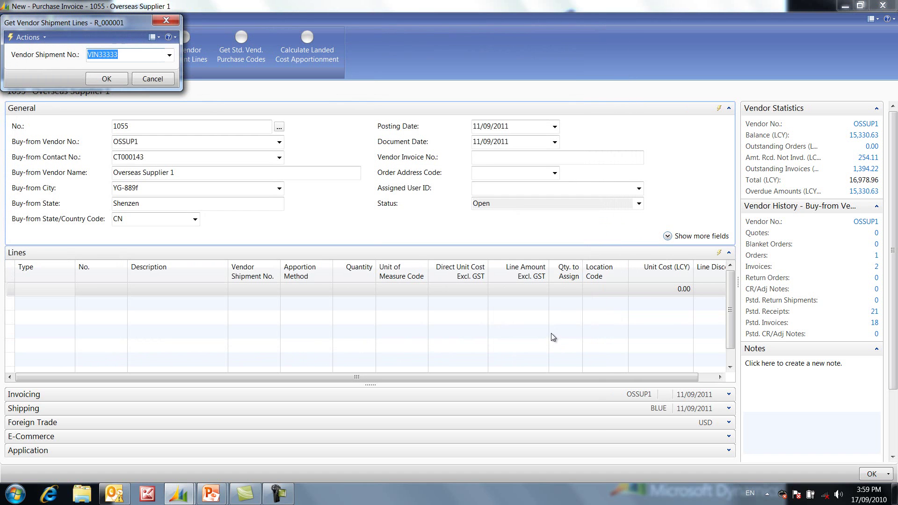
{"action": "left_click", "coordinate": [111, 80]}
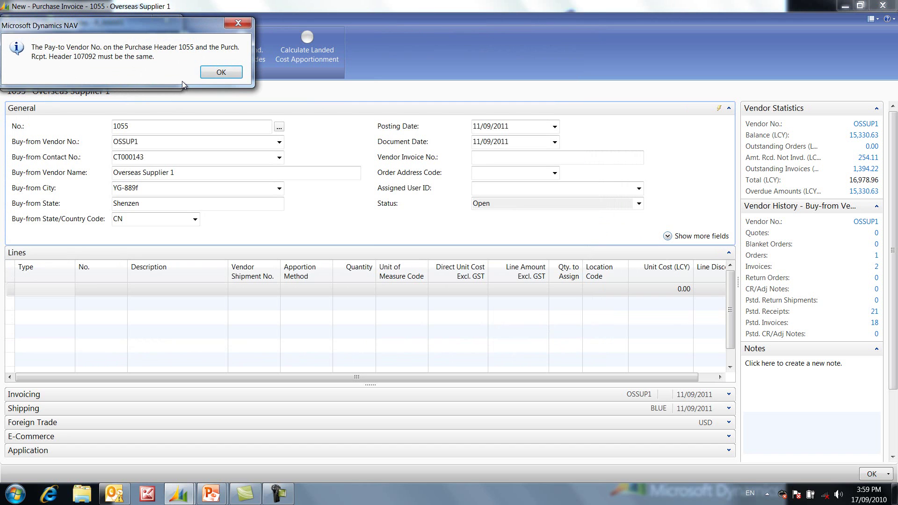
{"action": "left_click", "coordinate": [222, 72]}
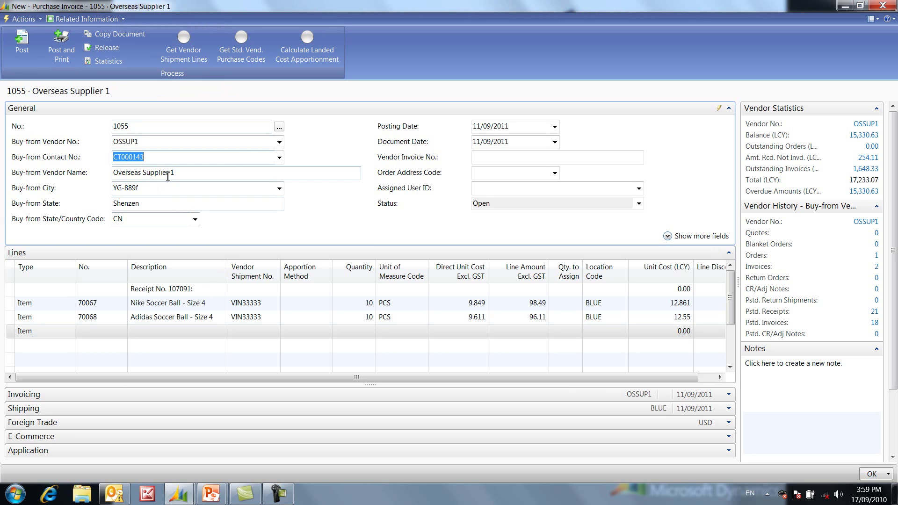
Step: Change invoice 1055's USD relational exchange rate to 110, lowering unit costs to 10.834 and 10.572
{"action": "left_click", "coordinate": [228, 317]}
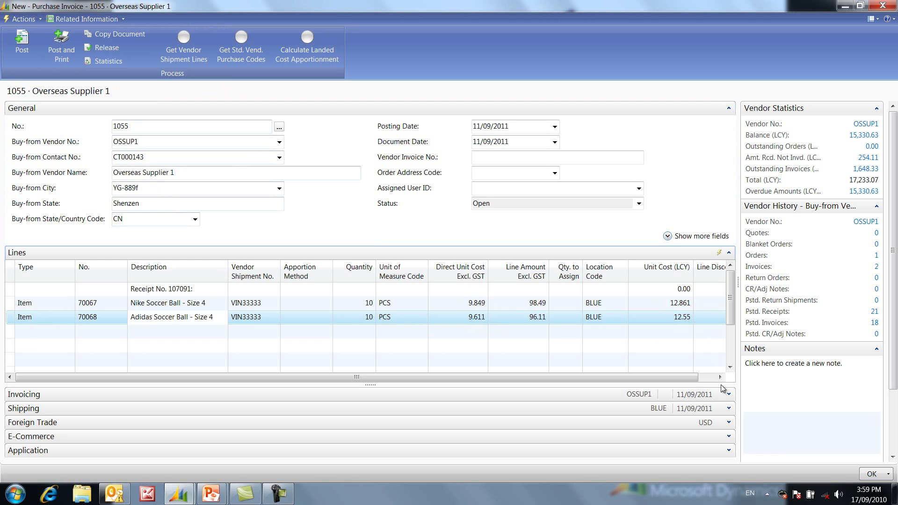
{"action": "left_click", "coordinate": [729, 423]}
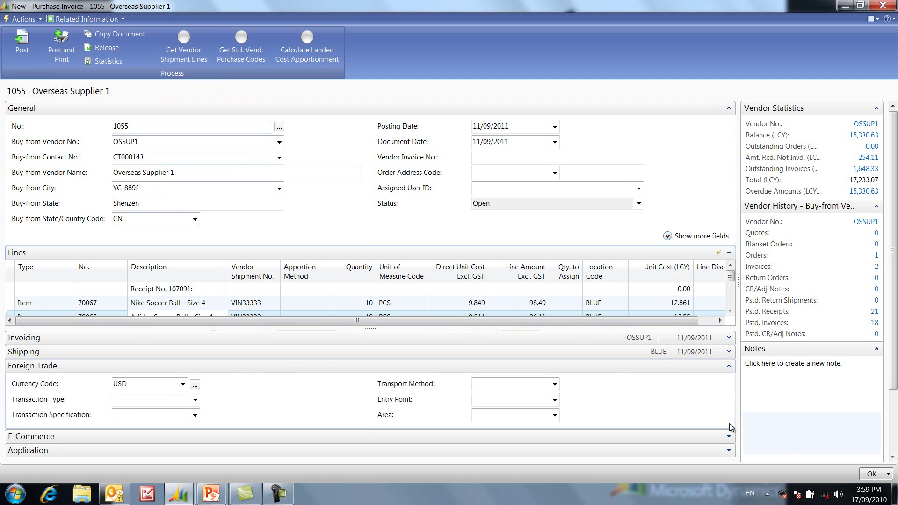
{"action": "left_click", "coordinate": [193, 385]}
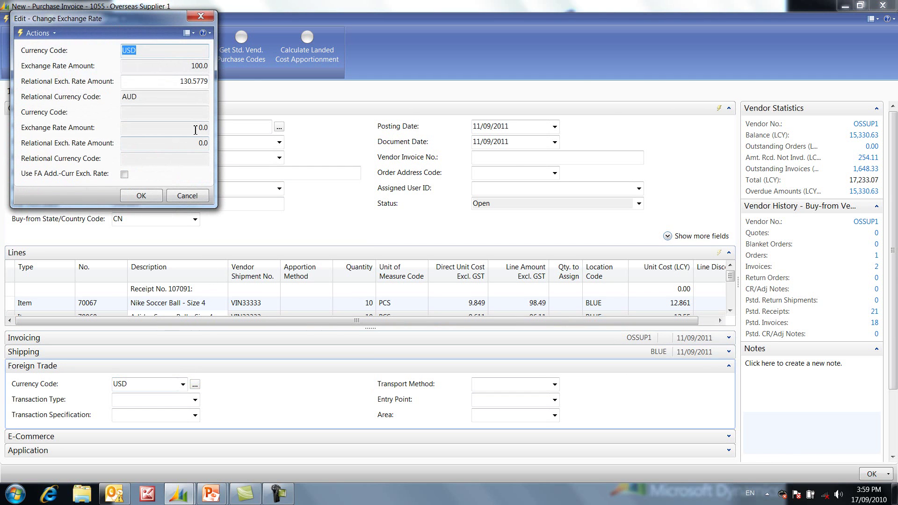
{"action": "left_click", "coordinate": [172, 81]}
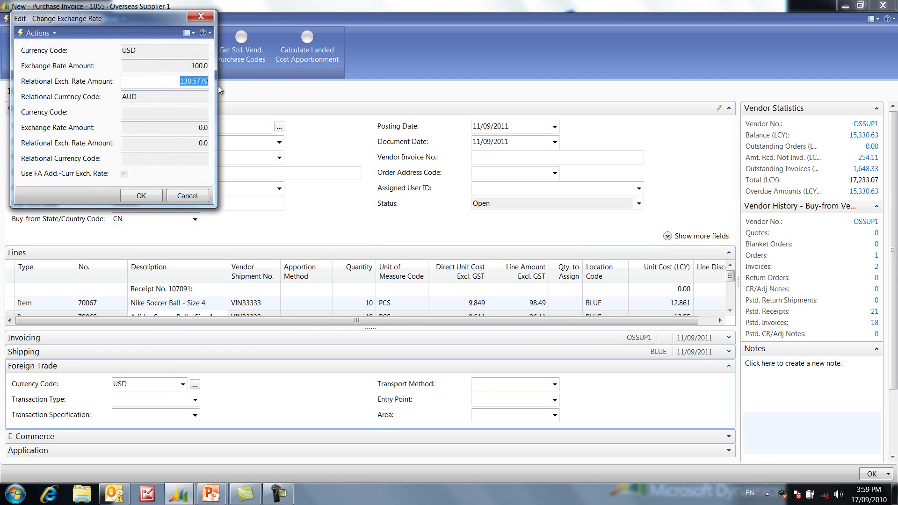
{"action": "type", "text": "110"}
{"action": "key", "text": "Tab"}
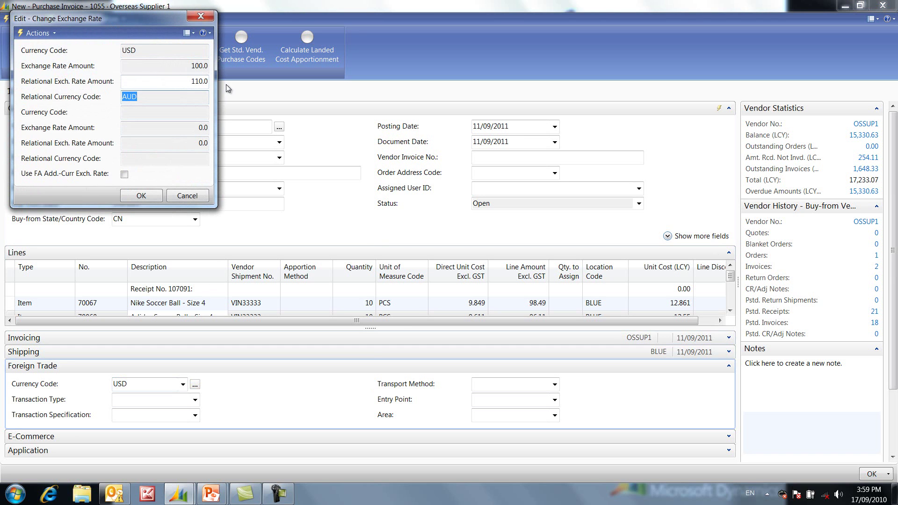
{"action": "left_click", "coordinate": [141, 195]}
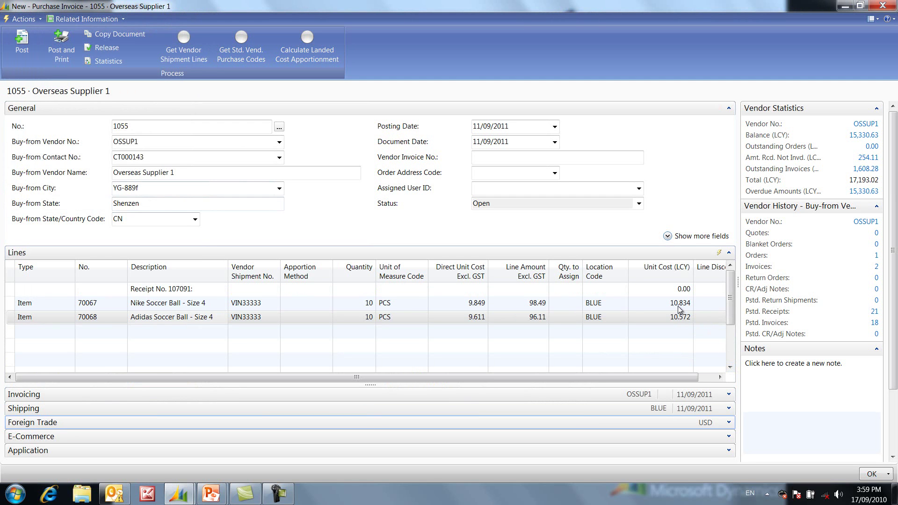
Step: Enter vendor invoice number PINV4567 and try posting, dismissing the resulting error
{"action": "left_click", "coordinate": [501, 159]}
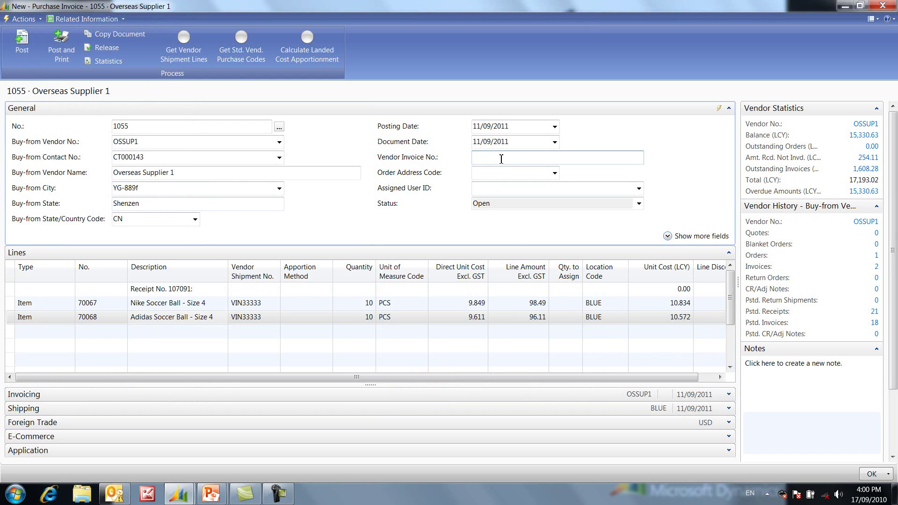
{"action": "type", "text": "PINV4567"}
{"action": "left_click", "coordinate": [29, 49]}
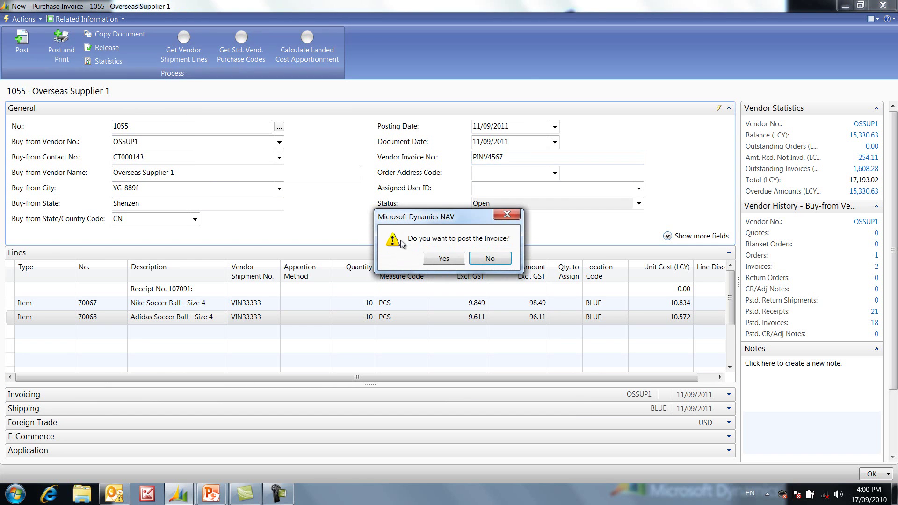
{"action": "left_click", "coordinate": [442, 260]}
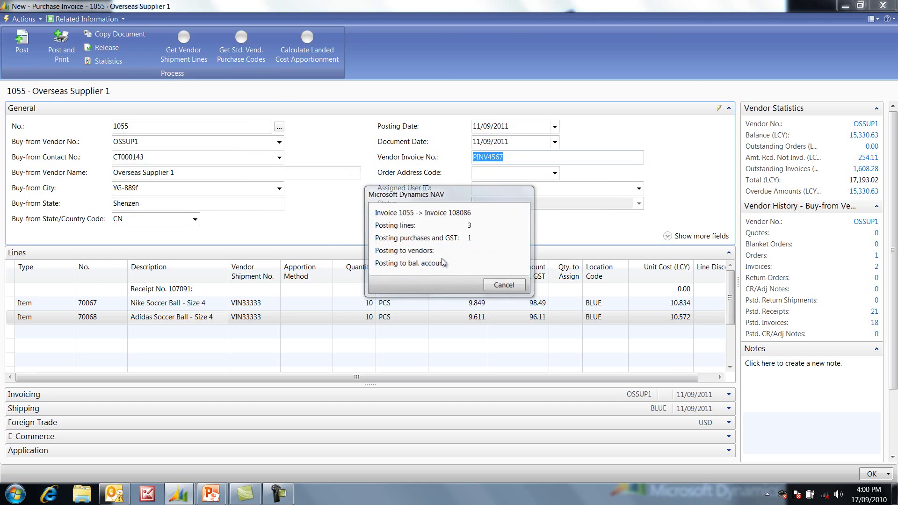
{"action": "left_click", "coordinate": [526, 258]}
Step: Correct the vendor invoice number to PINV456777 and post invoice 1055
{"action": "left_click", "coordinate": [523, 157]}
{"action": "type", "text": "77"}
{"action": "left_click", "coordinate": [22, 45]}
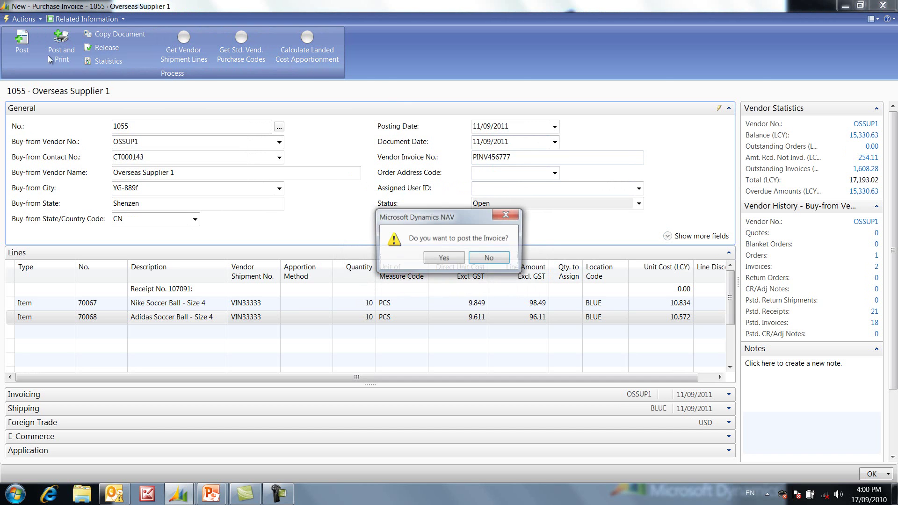
{"action": "left_click", "coordinate": [448, 260]}
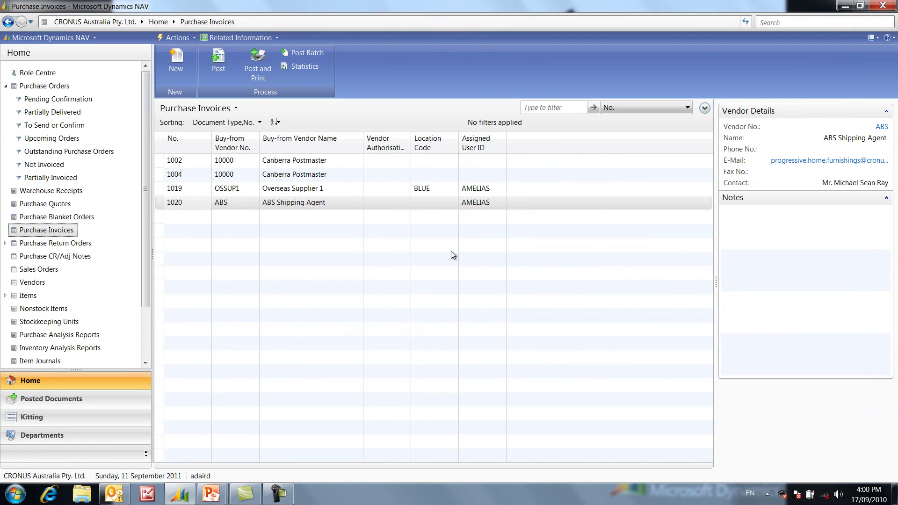
Step: Create a new invoice for vendor OSSUP2 and pull in the soccer ball line from receipt VIN33333
{"action": "left_click", "coordinate": [177, 69]}
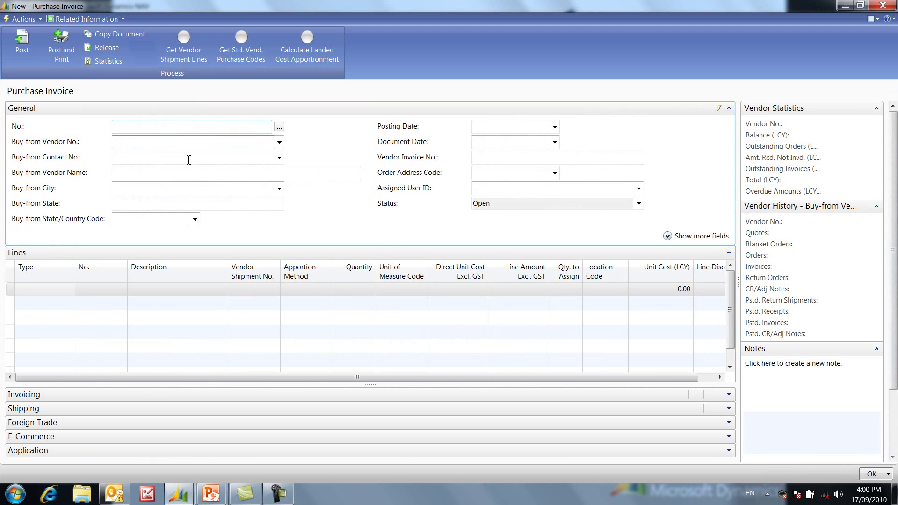
{"action": "key", "text": "Tab"}
{"action": "type", "text": "os"}
{"action": "left_click", "coordinate": [189, 193]}
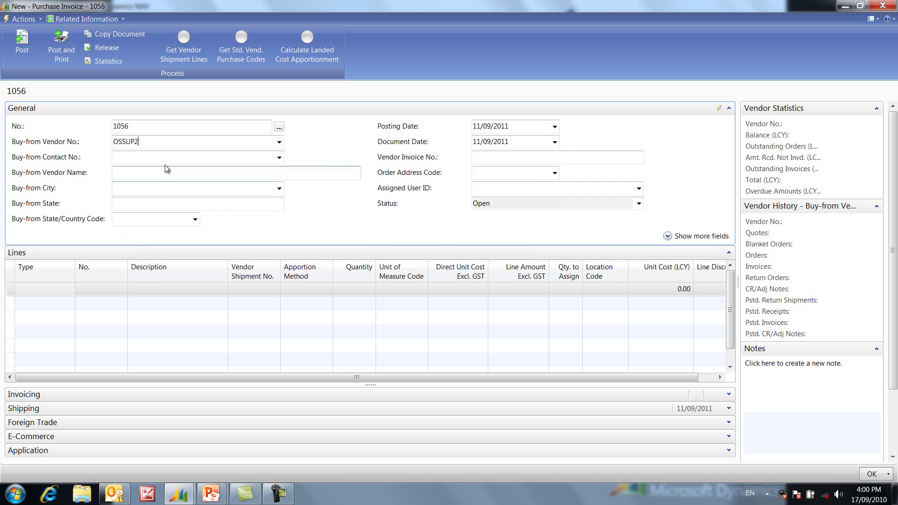
{"action": "left_click_drag", "start_coordinate": [114, 174], "coordinate": [168, 175]}
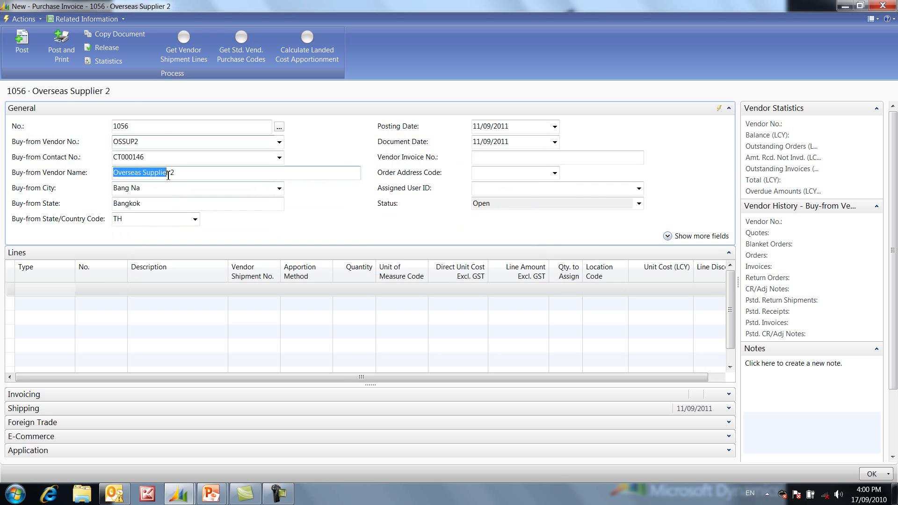
{"action": "left_click", "coordinate": [181, 57]}
{"action": "left_click", "coordinate": [167, 55]}
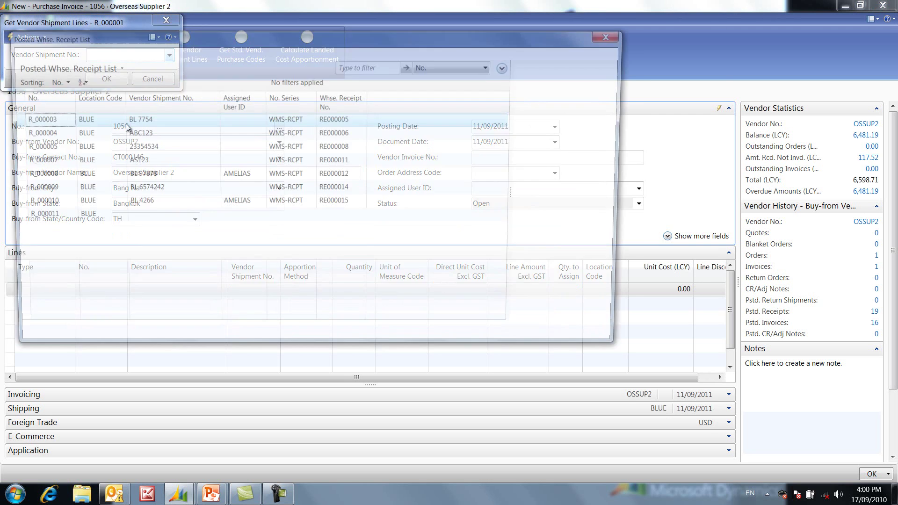
{"action": "left_click", "coordinate": [146, 261]}
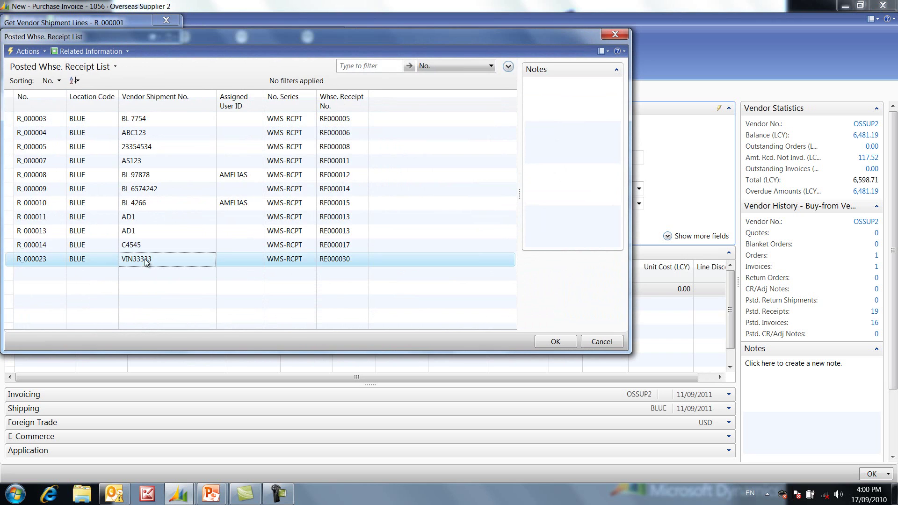
{"action": "left_click", "coordinate": [555, 341]}
{"action": "left_click", "coordinate": [99, 78]}
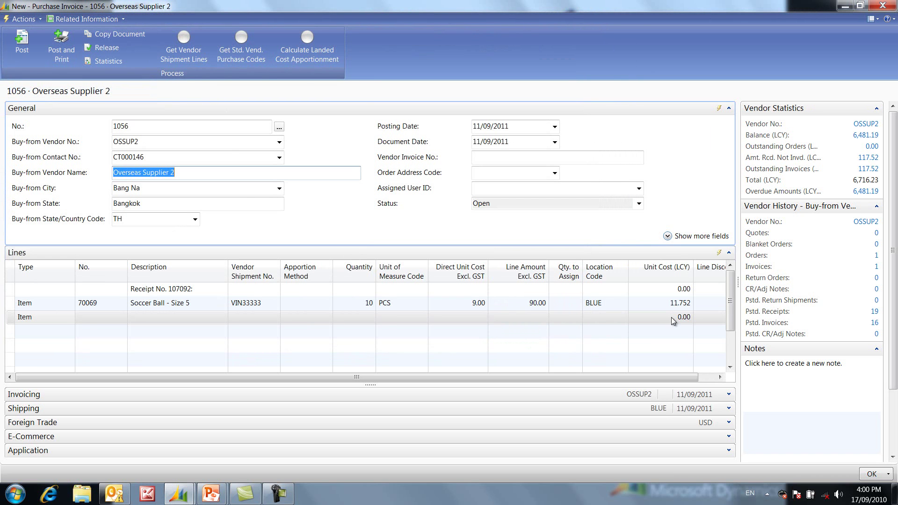
Step: Adjust the invoice's USD relational exchange rate amount in the Foreign Trade details
{"action": "left_click", "coordinate": [729, 423]}
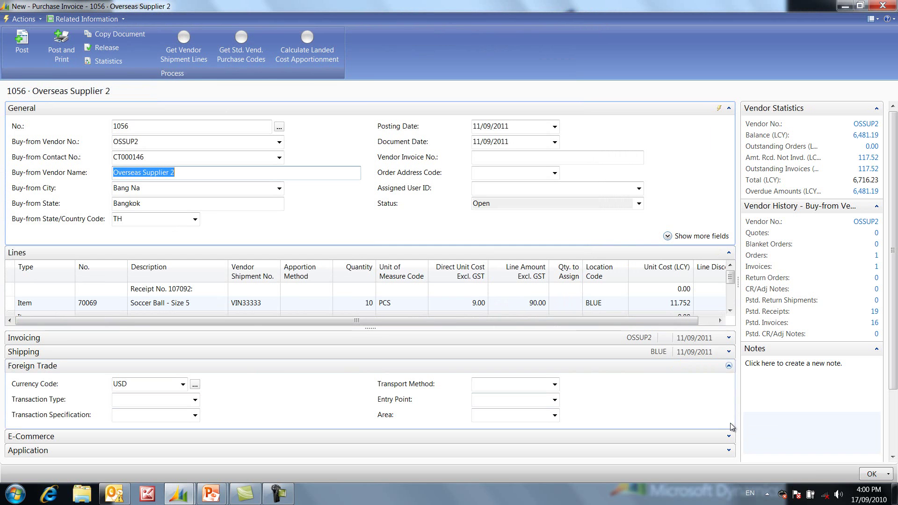
{"action": "left_click", "coordinate": [194, 385]}
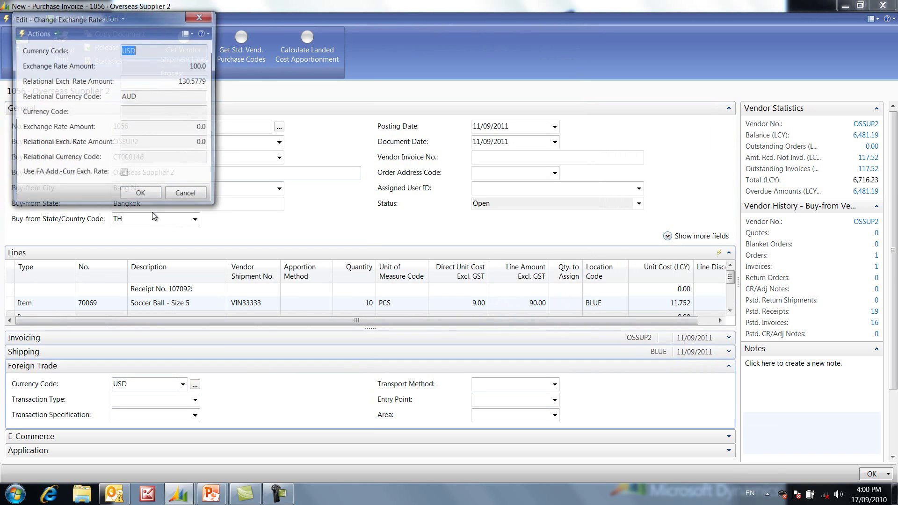
{"action": "left_click_drag", "start_coordinate": [148, 82], "coordinate": [222, 84]}
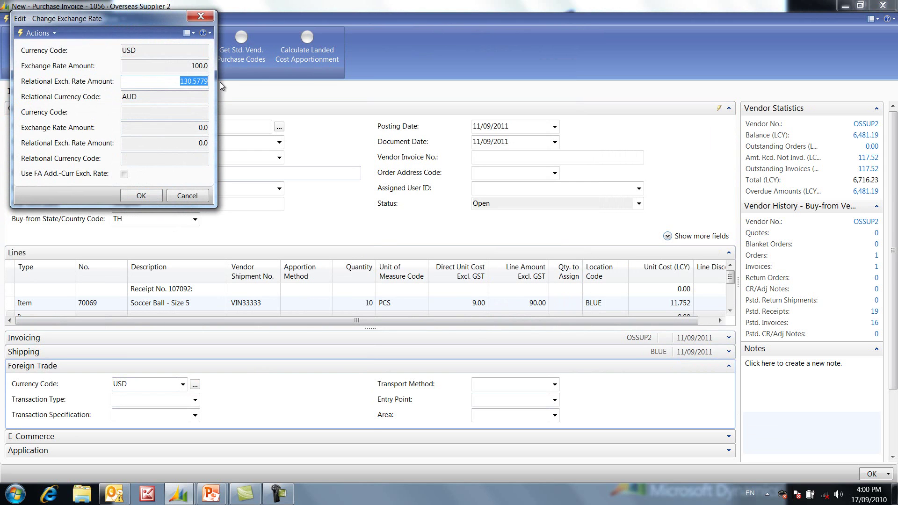
{"action": "type", "text": "120"}
{"action": "left_click", "coordinate": [141, 195]}
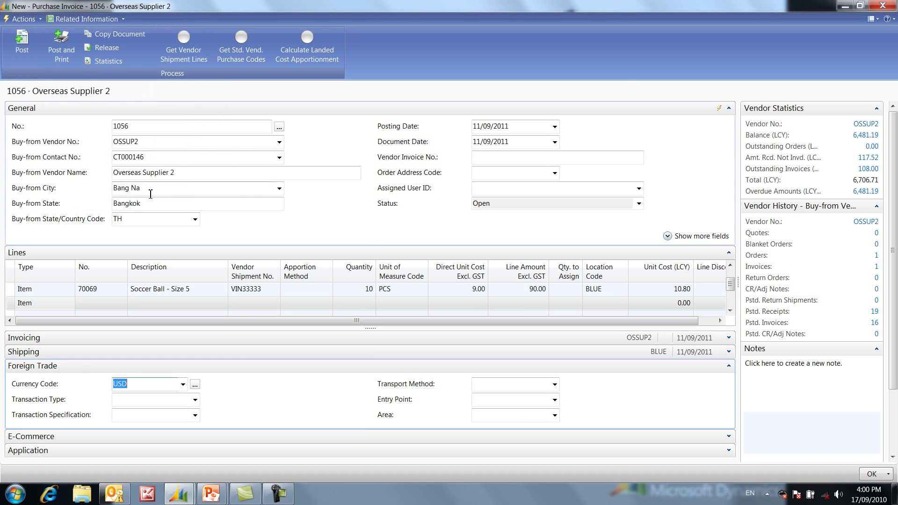
{"action": "left_click", "coordinate": [729, 367]}
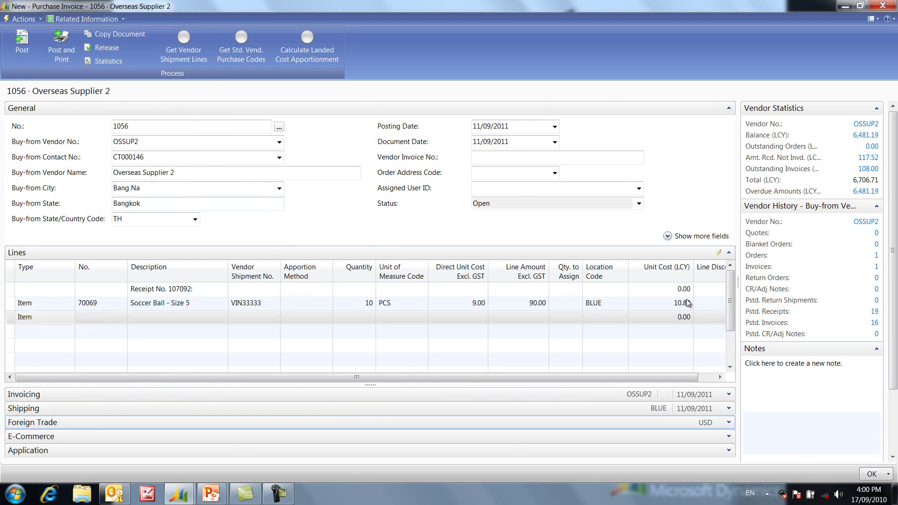
Step: Enter vendor invoice number PINV345673333 and post the invoice
{"action": "left_click", "coordinate": [495, 158]}
{"action": "type", "text": "PINV345673333"}
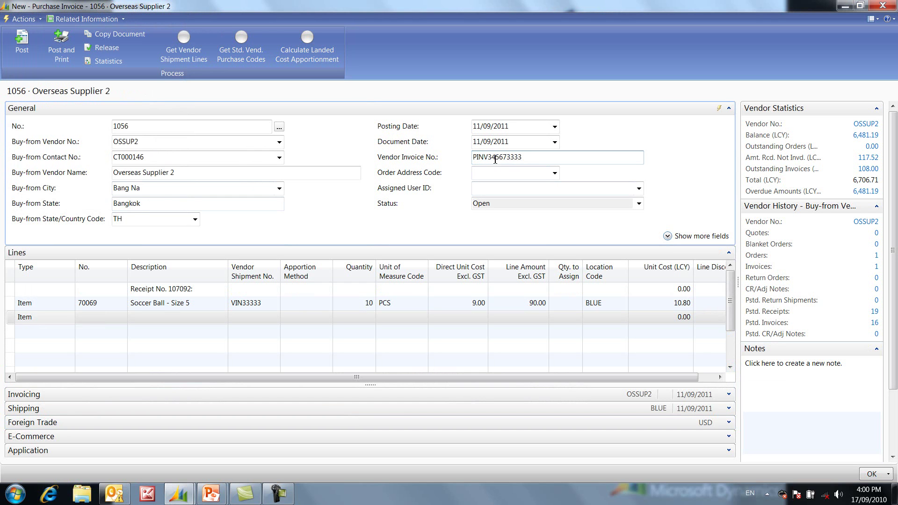
{"action": "left_click", "coordinate": [26, 46]}
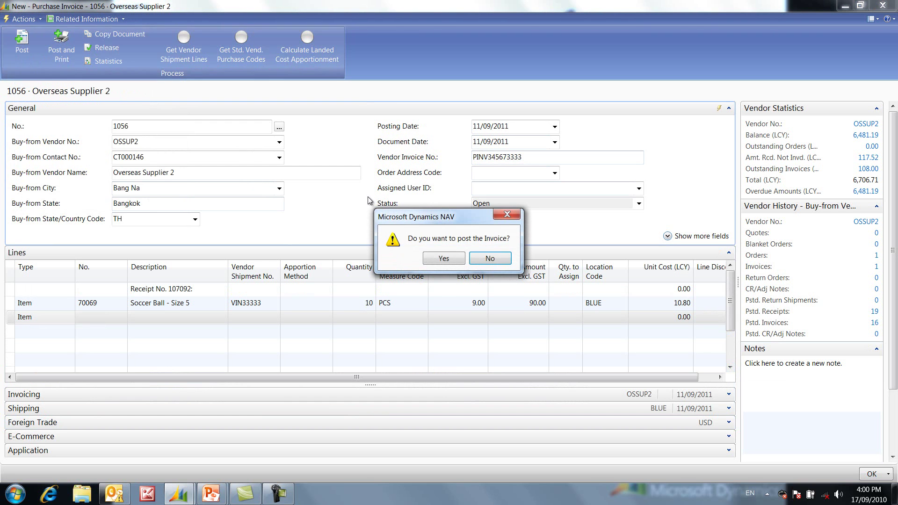
{"action": "left_click", "coordinate": [449, 256]}
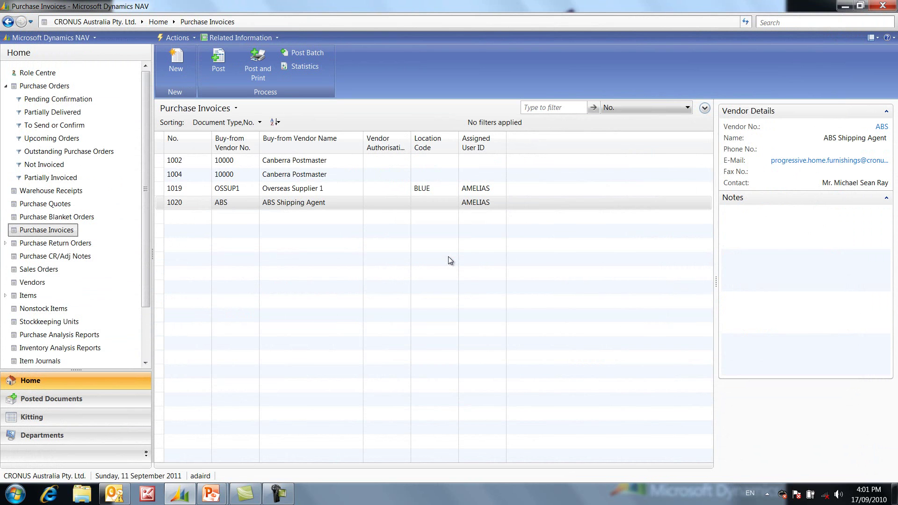
Step: Create invoice 1057 for ABS Shipping Agent and insert the LC Landed Cost standard purchase lines
{"action": "left_click", "coordinate": [176, 70]}
{"action": "left_click", "coordinate": [165, 142]}
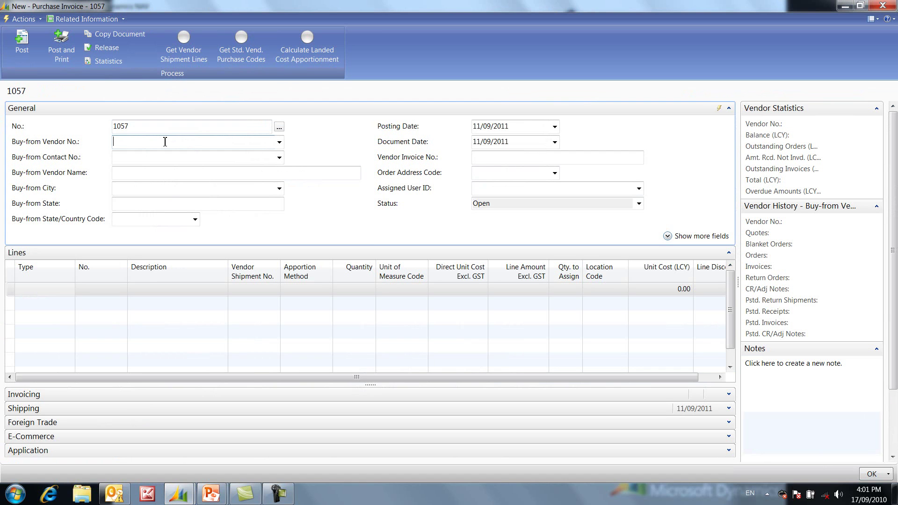
{"action": "type", "text": "abs"}
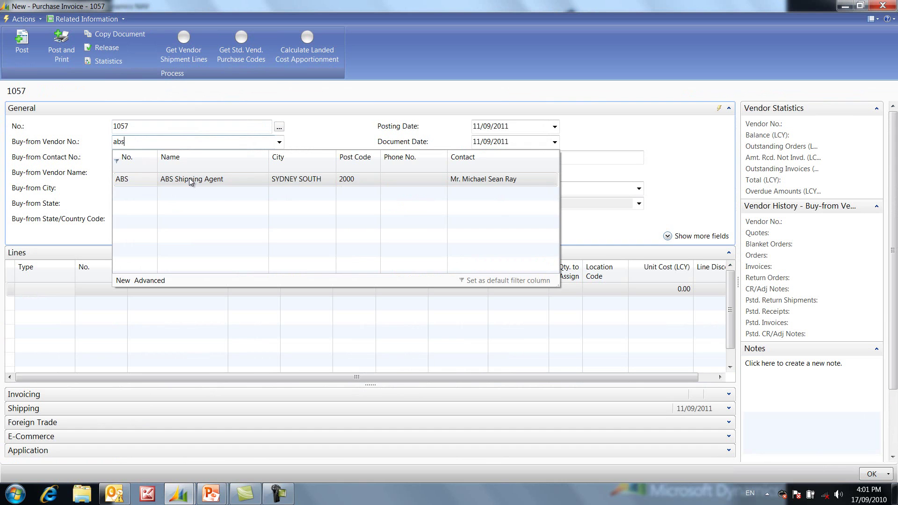
{"action": "left_click", "coordinate": [190, 179]}
{"action": "left_click", "coordinate": [172, 173]}
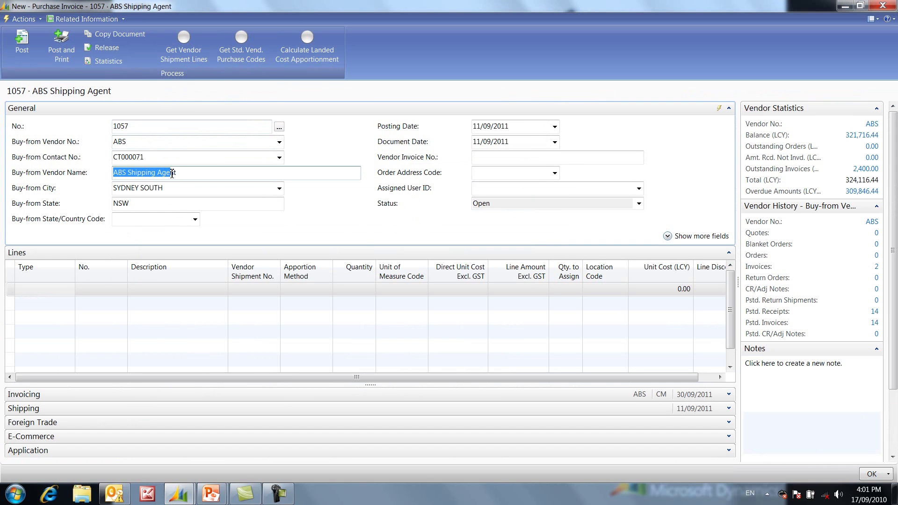
{"action": "left_click", "coordinate": [188, 174]}
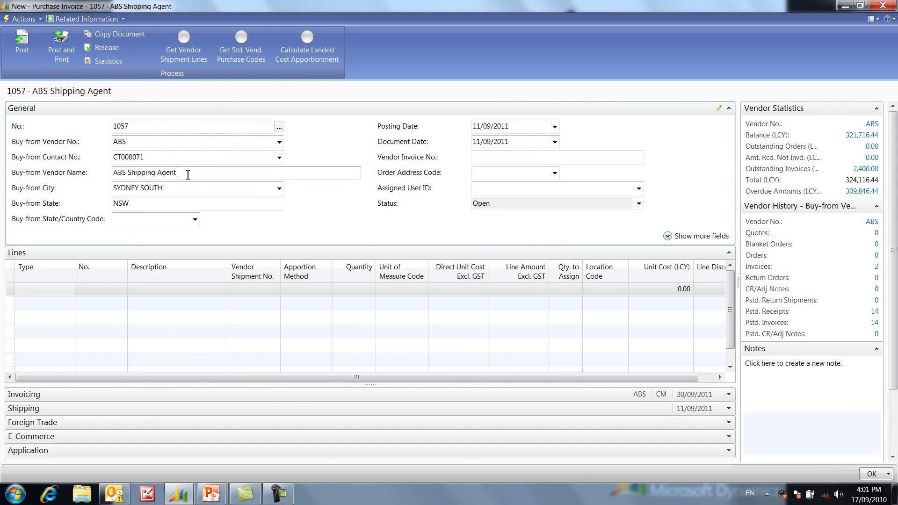
{"action": "left_click", "coordinate": [234, 54]}
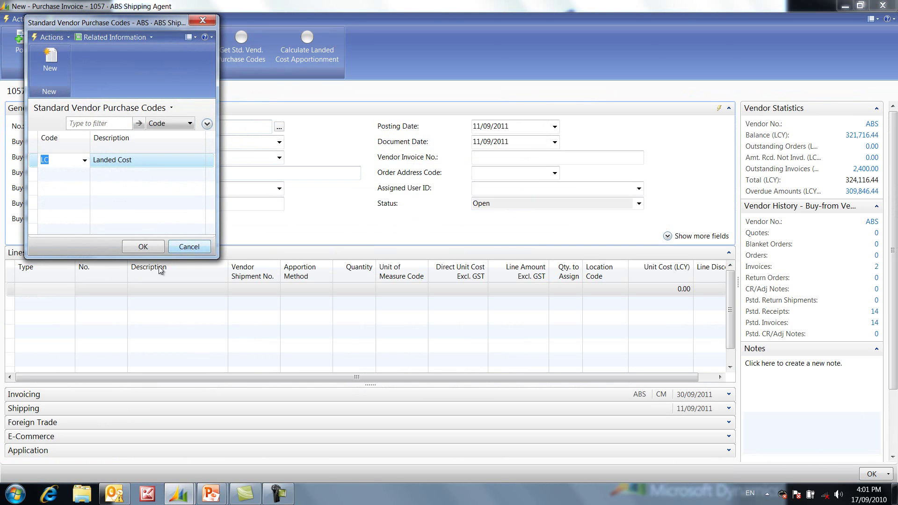
{"action": "left_click", "coordinate": [142, 248]}
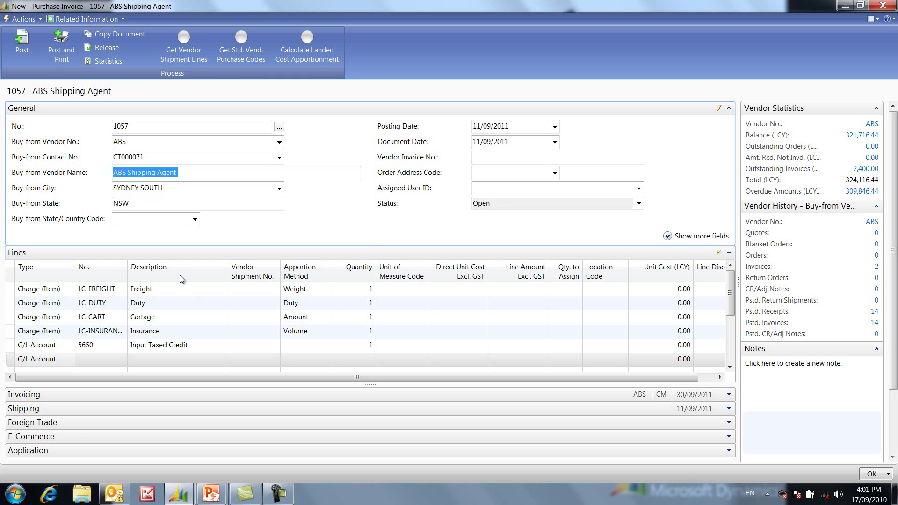
Step: Enter direct unit costs 10, 20, 30 and 40 for Freight, Duty, Cartage and Insurance
{"action": "right_click", "coordinate": [12, 304]}
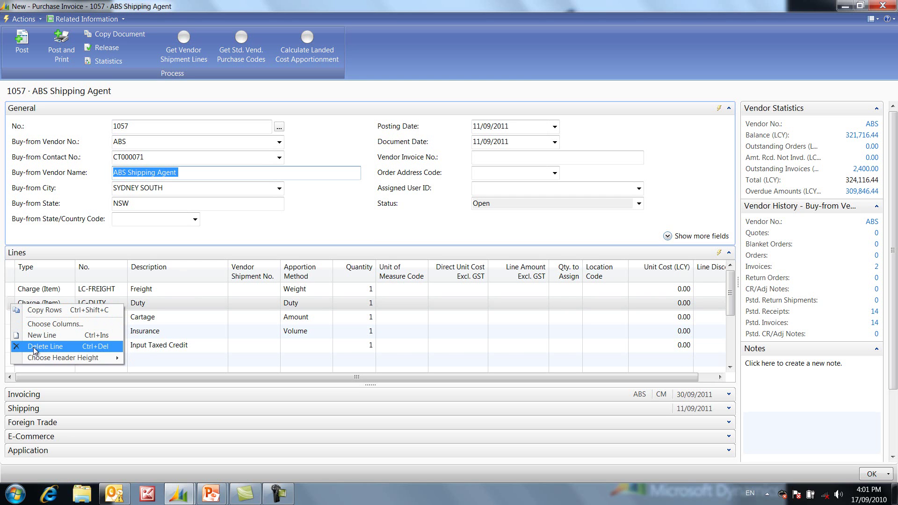
{"action": "left_click", "coordinate": [156, 304]}
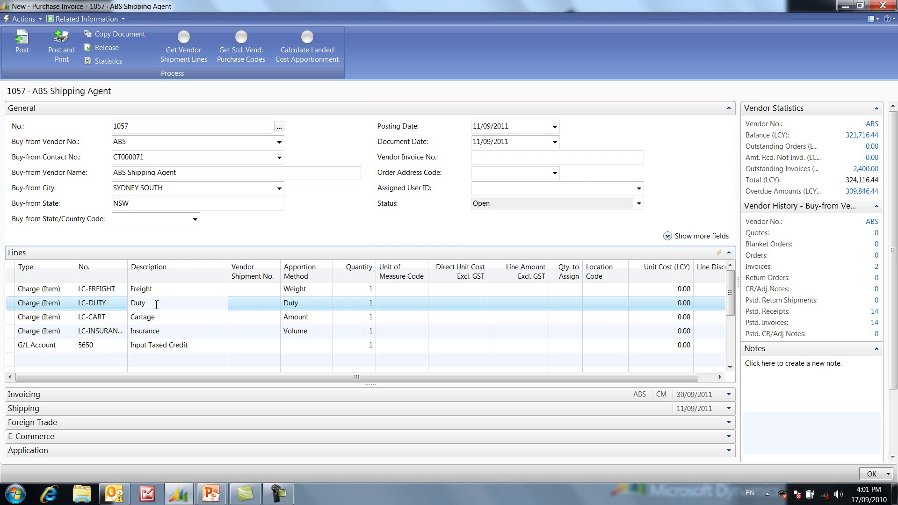
{"action": "left_click", "coordinate": [462, 291]}
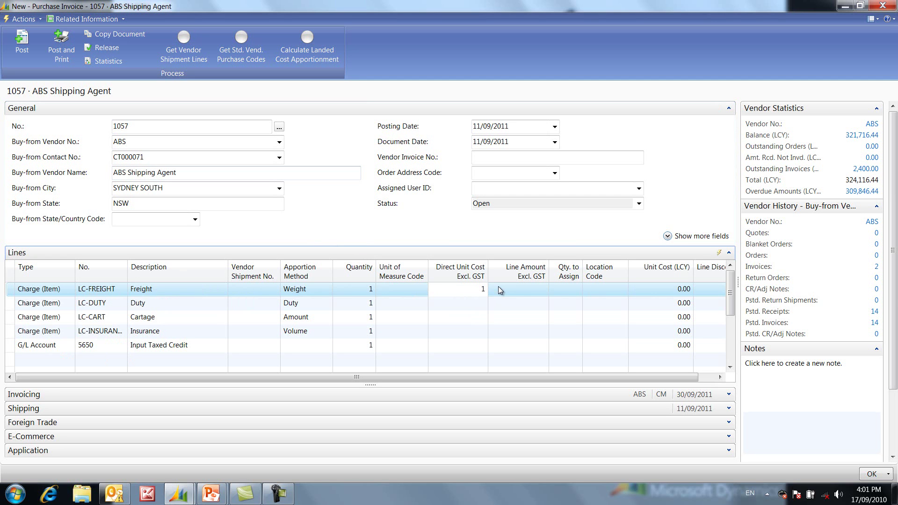
{"action": "key", "text": "Down"}
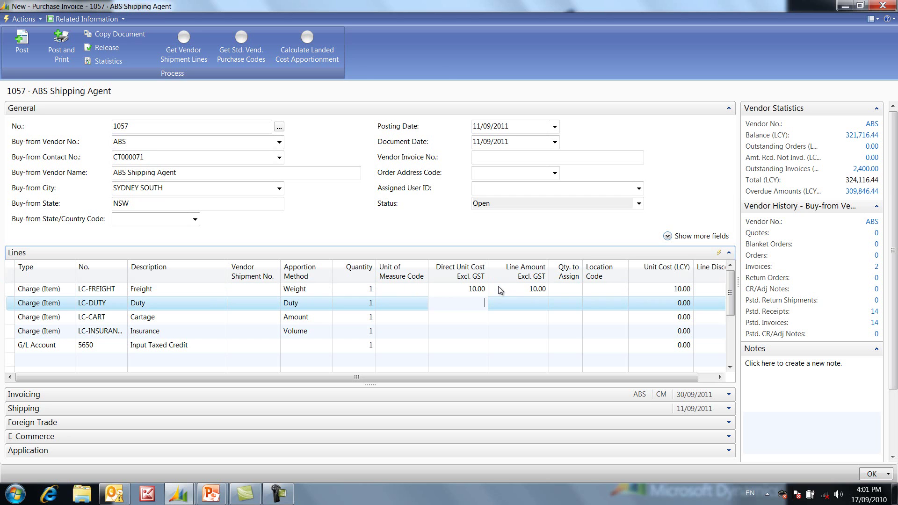
{"action": "key", "text": "Down"}
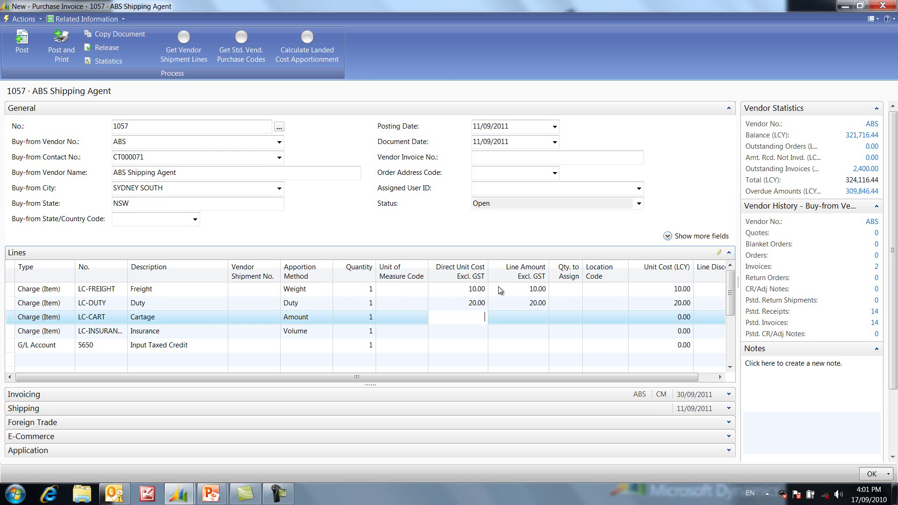
{"action": "type", "text": "30"}
{"action": "key", "text": "Down"}
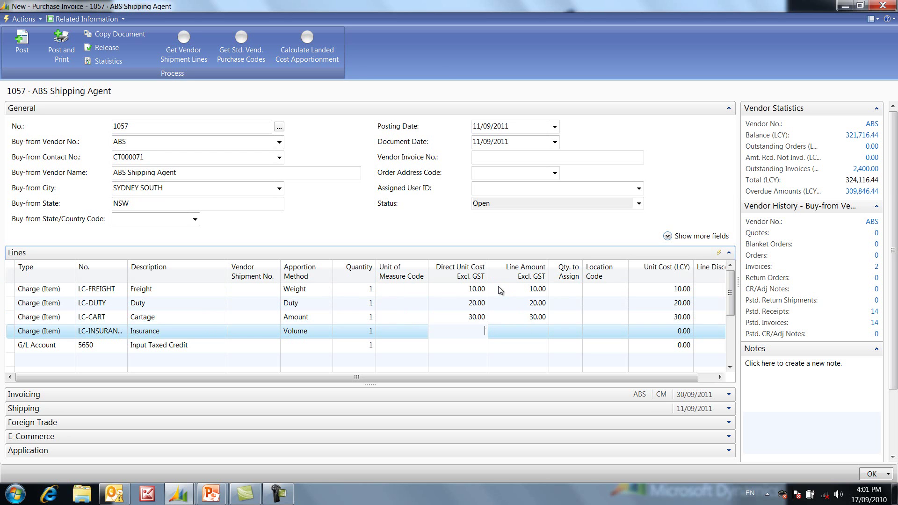
{"action": "type", "text": "40"}
{"action": "key", "text": "Down"}
Step: Give the Input Taxed Credit G/L line 100.00 and begin vendor invoice number 'INV'
{"action": "type", "text": "100"}
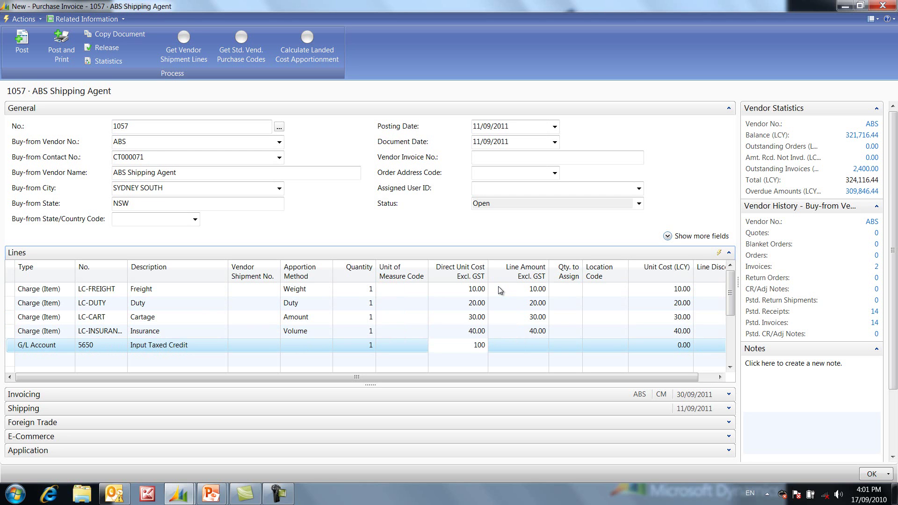
{"action": "key", "text": "Up"}
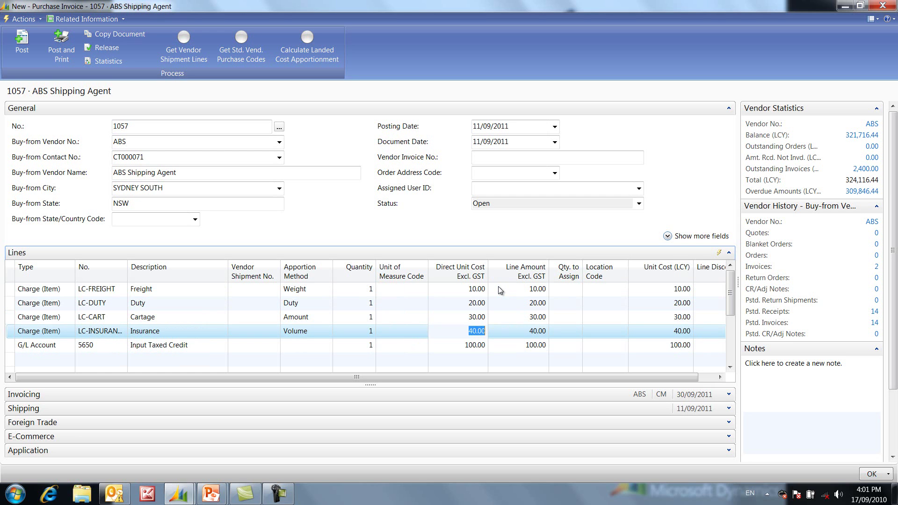
{"action": "left_click", "coordinate": [507, 159]}
{"action": "type", "text": "INV34567"}
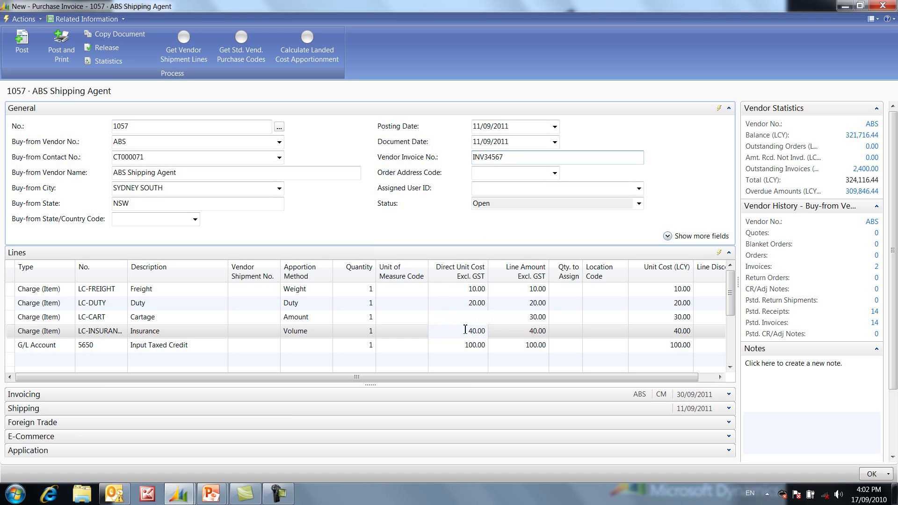
Step: Link the Freight line to posted warehouse receipt VIN33333
{"action": "left_click", "coordinate": [482, 331]}
{"action": "left_click", "coordinate": [263, 295]}
{"action": "left_click", "coordinate": [279, 296]}
{"action": "left_click", "coordinate": [139, 266]}
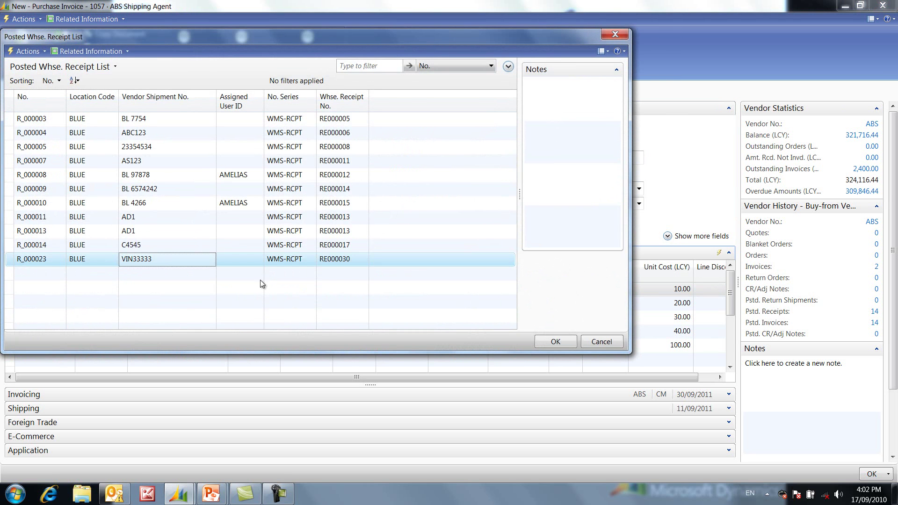
{"action": "left_click", "coordinate": [552, 343]}
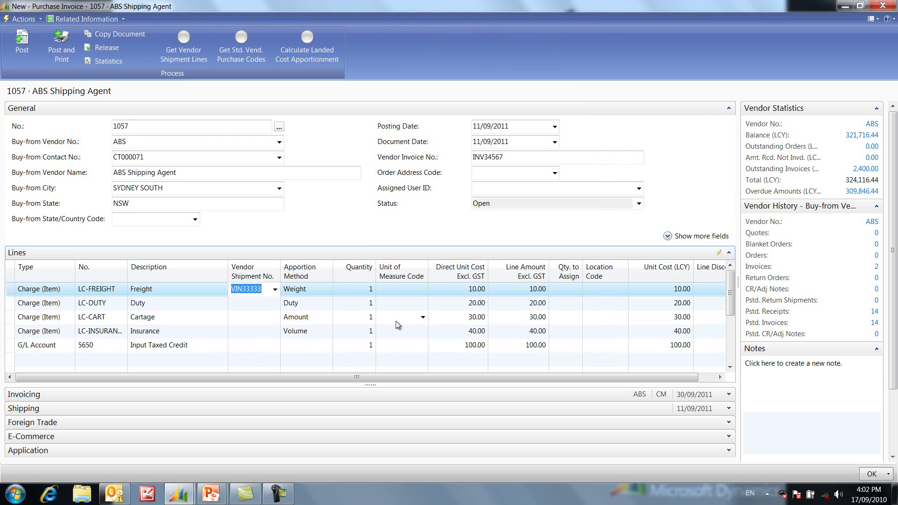
Step: Copy VIN33333 down to all remaining lines and calculate the landed-cost apportionment
{"action": "key", "text": "Down"}
{"action": "key", "text": "F8"}
{"action": "key", "text": "Down"}
{"action": "key", "text": "F8"}
{"action": "key", "text": "Down"}
{"action": "key", "text": "F8"}
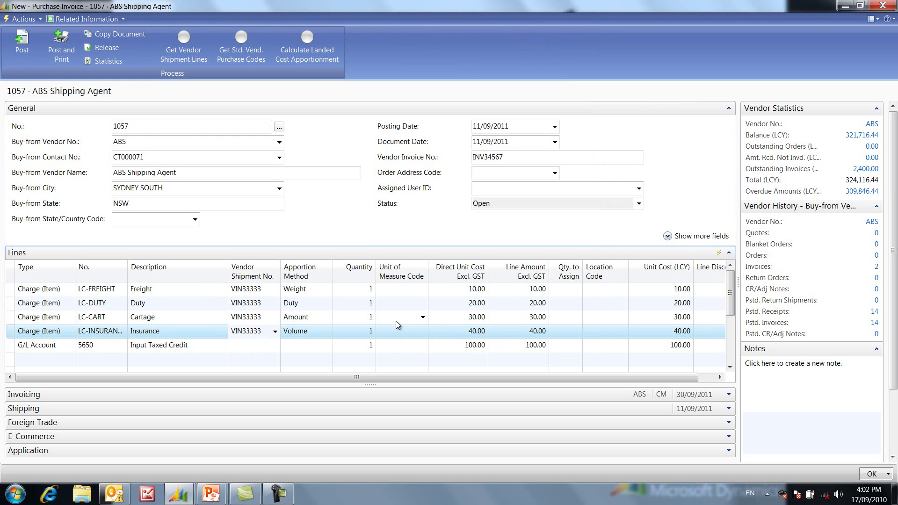
{"action": "key", "text": "Down"}
{"action": "key", "text": "F8"}
{"action": "key", "text": "Up"}
{"action": "left_click", "coordinate": [311, 58]}
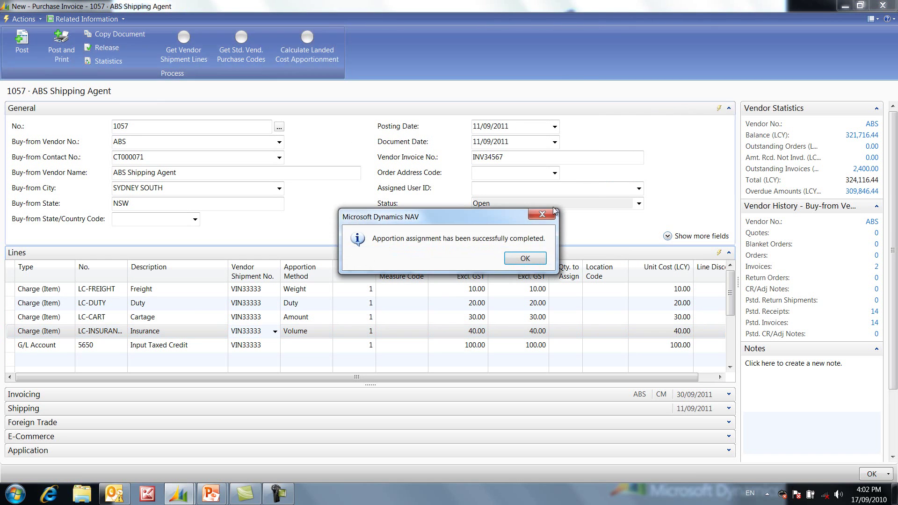
{"action": "left_click", "coordinate": [534, 259]}
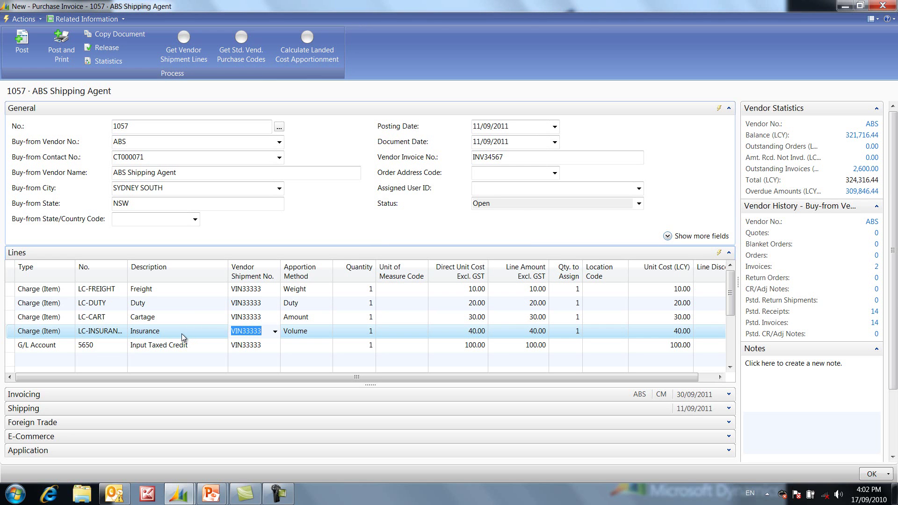
{"action": "left_click", "coordinate": [328, 333]}
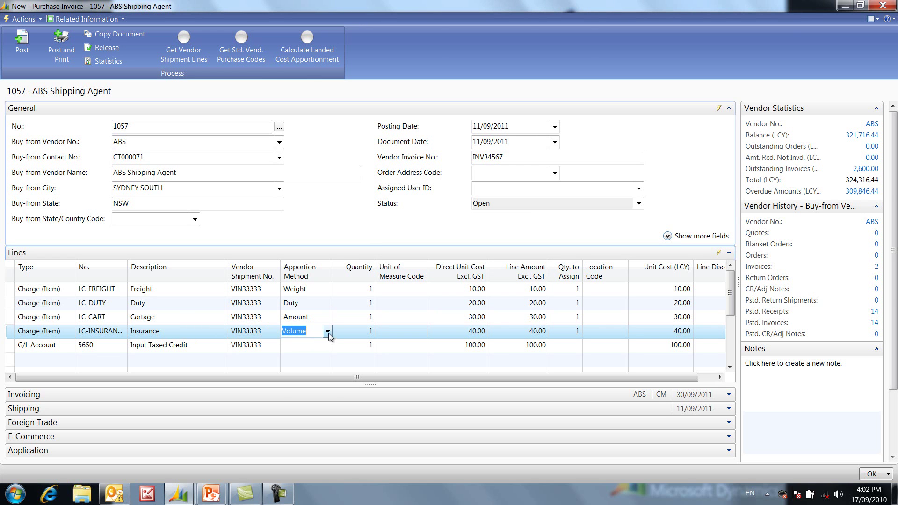
{"action": "left_click", "coordinate": [328, 333]}
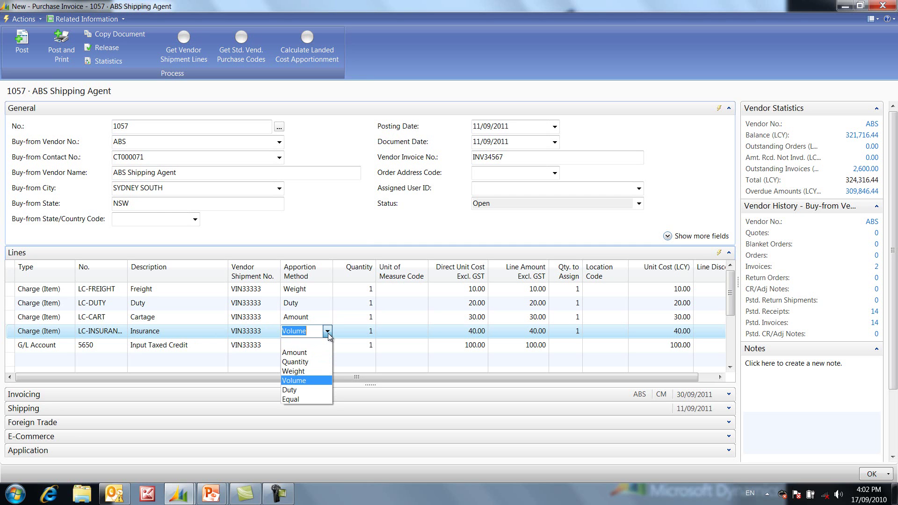
{"action": "left_click", "coordinate": [327, 330]}
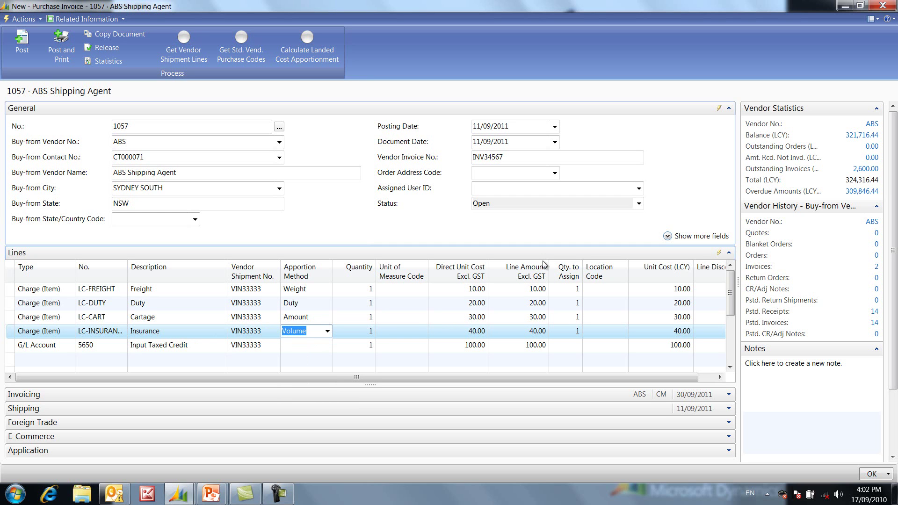
{"action": "left_click", "coordinate": [579, 292]}
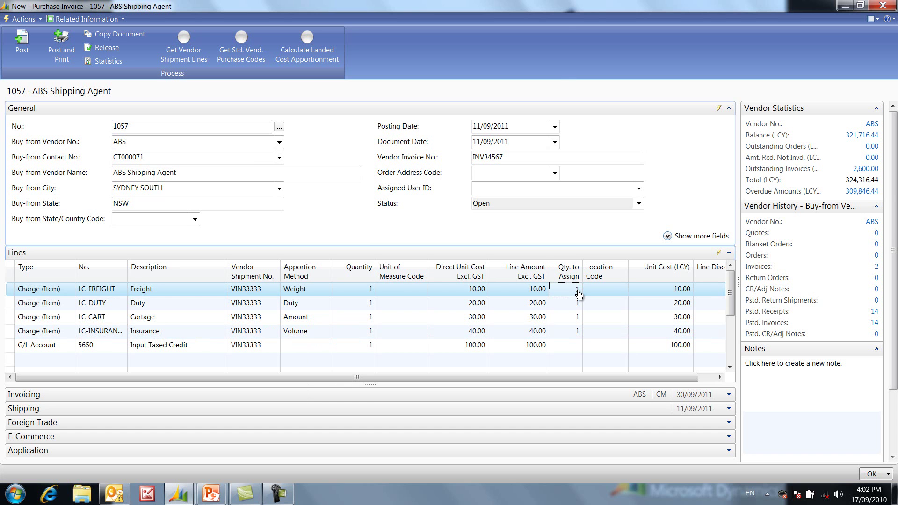
{"action": "left_click", "coordinate": [578, 291]}
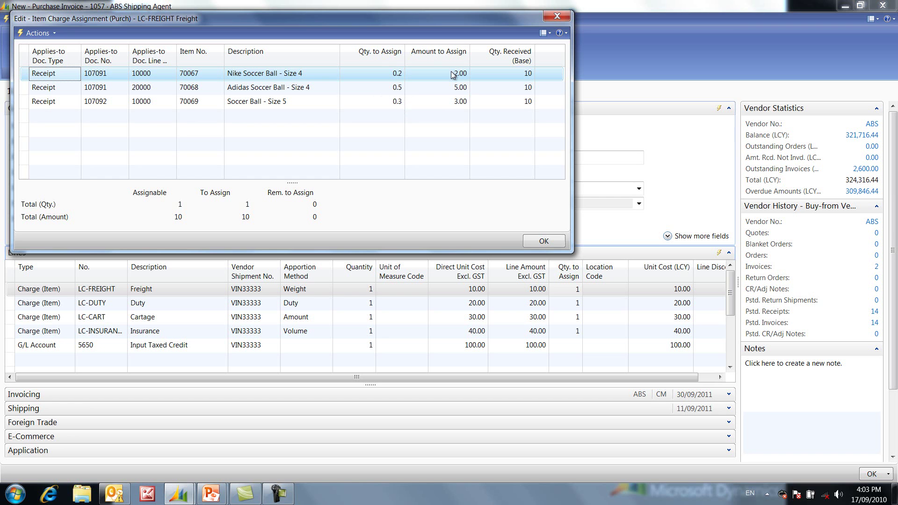
{"action": "left_click", "coordinate": [544, 241]}
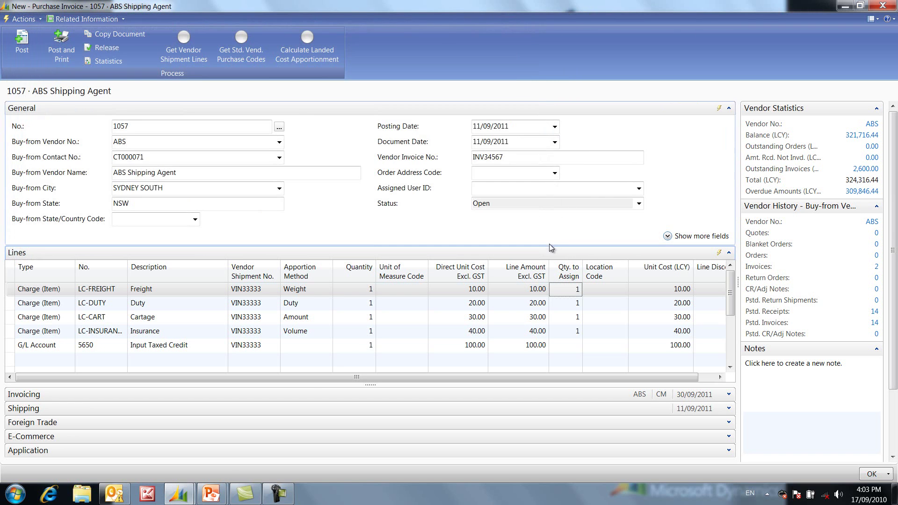
{"action": "left_click", "coordinate": [578, 332]}
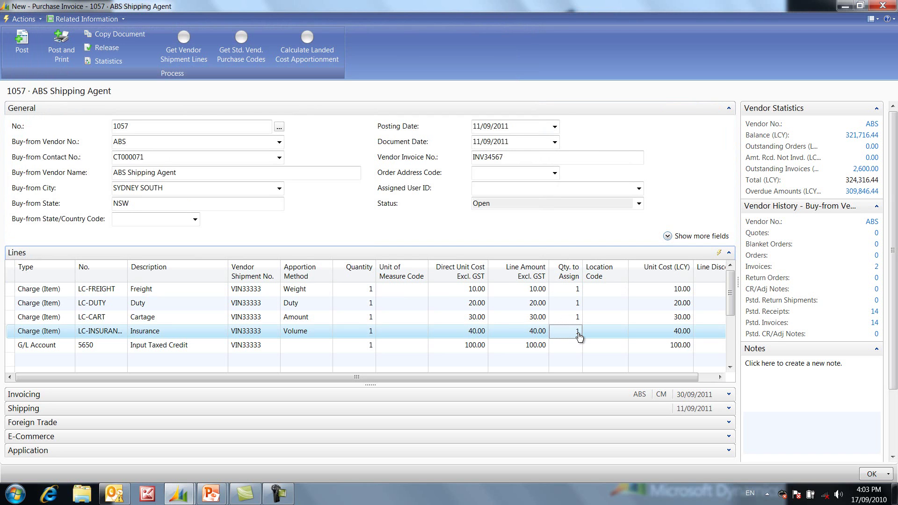
{"action": "left_click", "coordinate": [578, 332]}
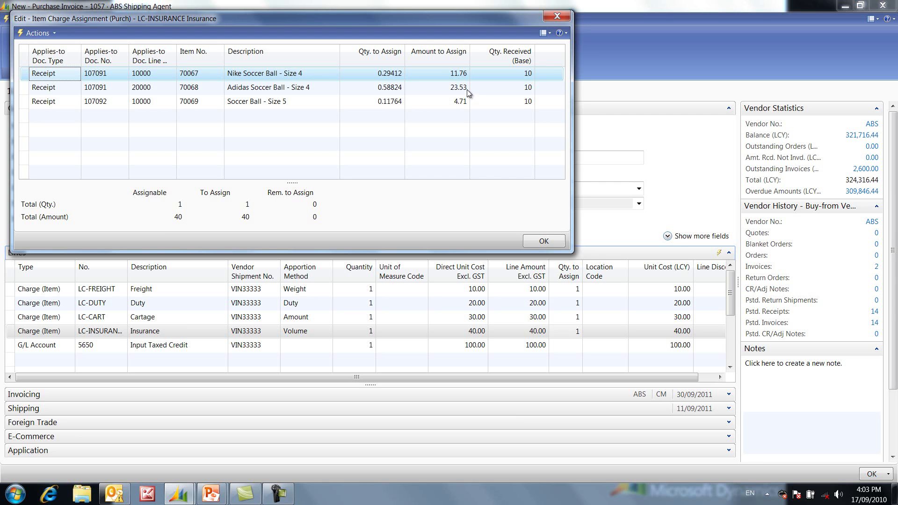
Step: Close the insurance charge assignment and post invoice 1057 as invoice 108088
{"action": "left_click", "coordinate": [543, 241]}
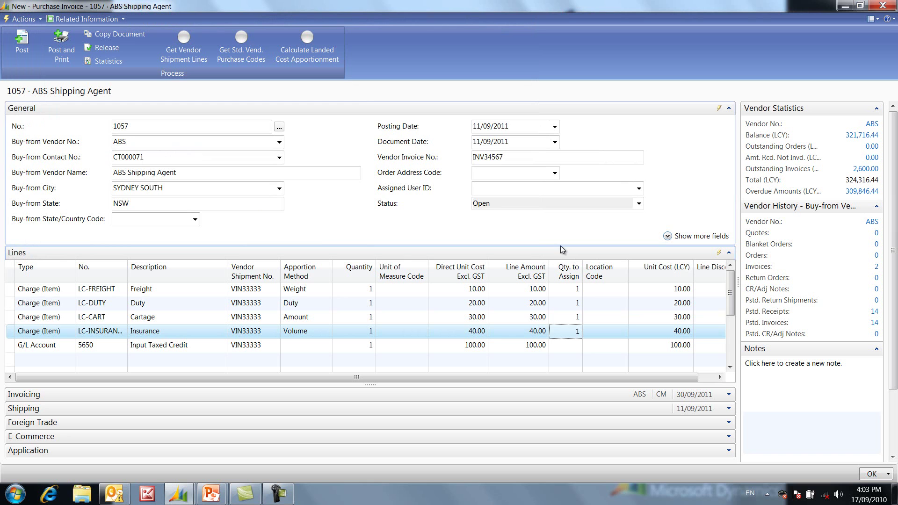
{"action": "left_click", "coordinate": [28, 57]}
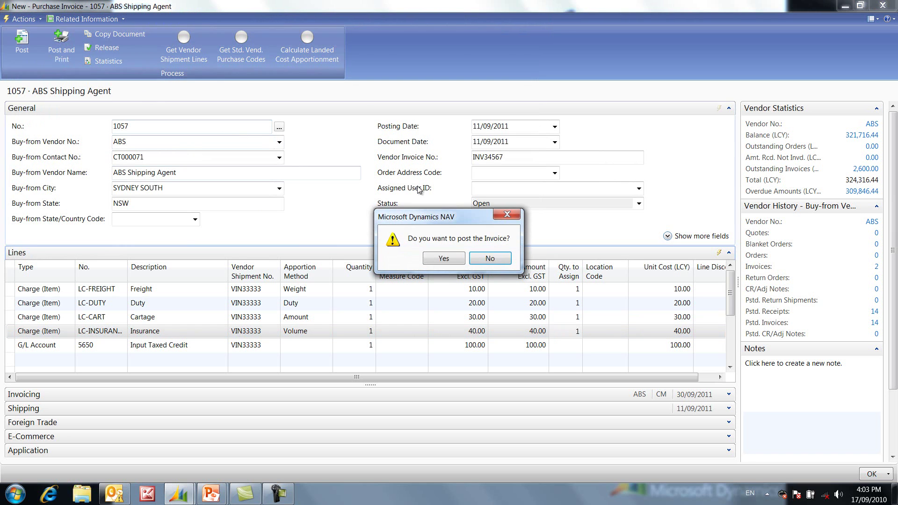
{"action": "left_click", "coordinate": [445, 258]}
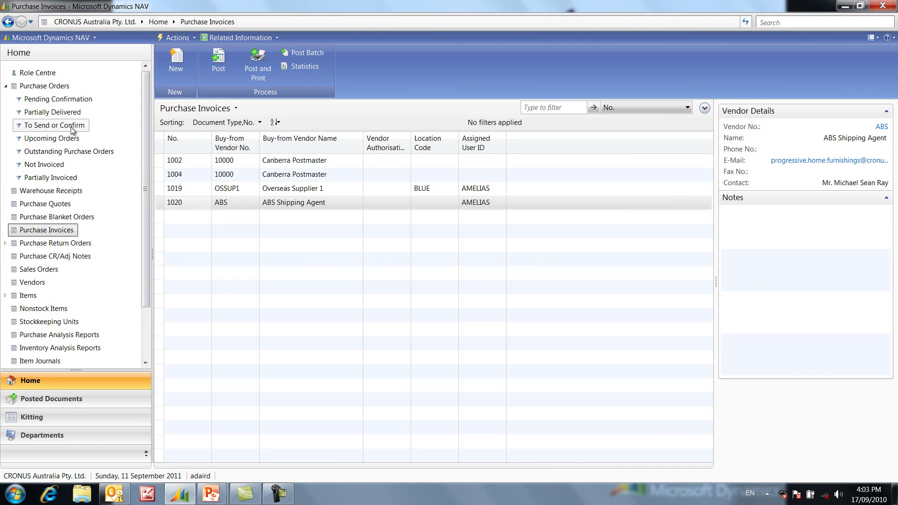
Step: Open item 70068 Adidas Soccer Ball - Size 4 from the Soccer items and drill into inventory 571
{"action": "left_click", "coordinate": [30, 297]}
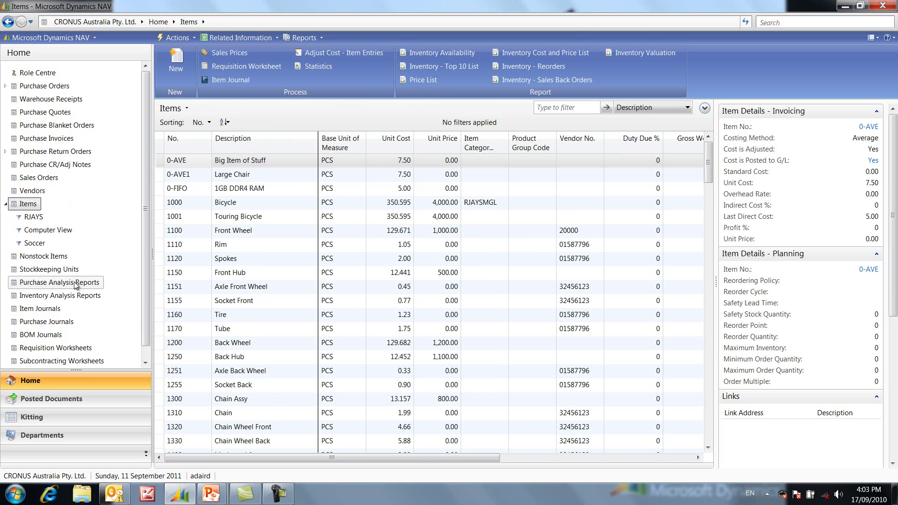
{"action": "left_click", "coordinate": [38, 243]}
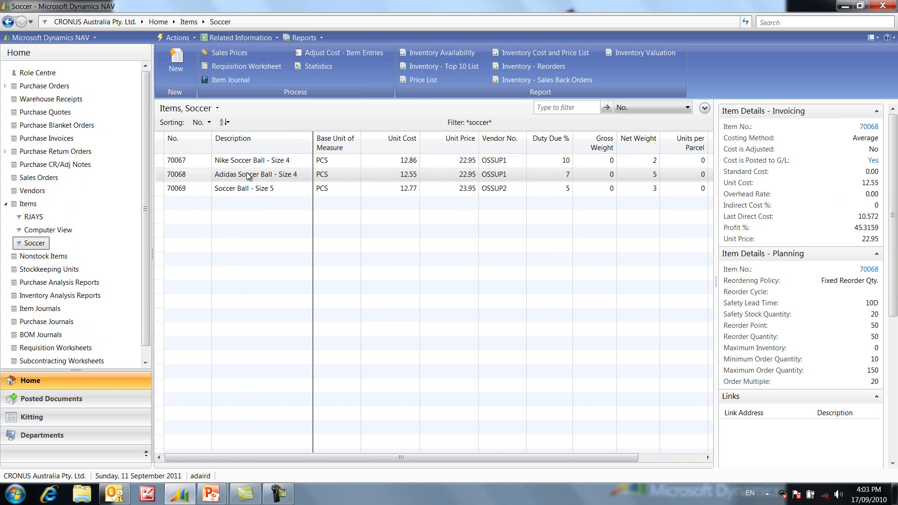
{"action": "double_click", "coordinate": [248, 175]}
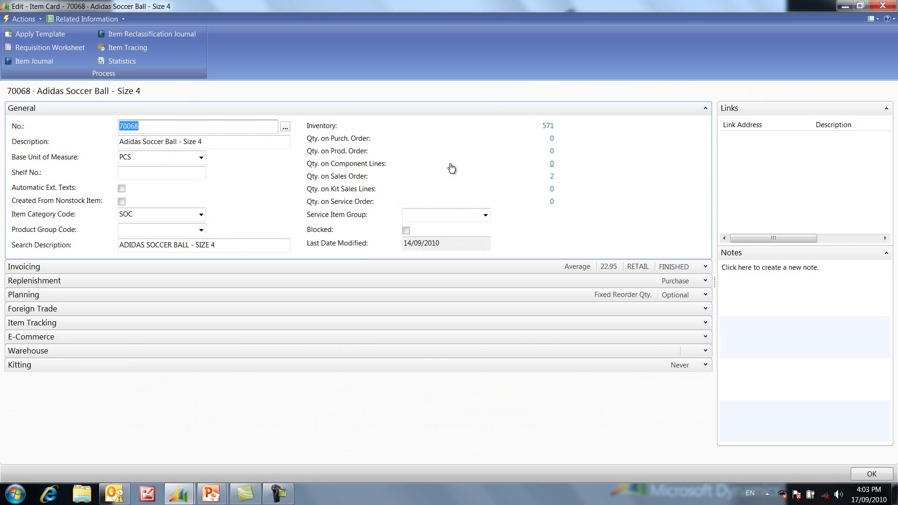
{"action": "left_click", "coordinate": [548, 126]}
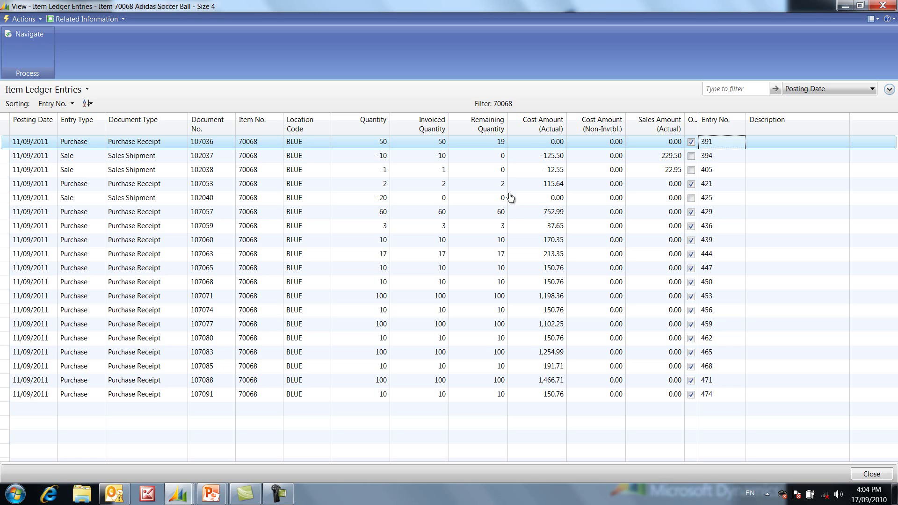
Step: Select item ledger entry 474 and drill into its 150.76 actual cost value entries
{"action": "left_click", "coordinate": [12, 397]}
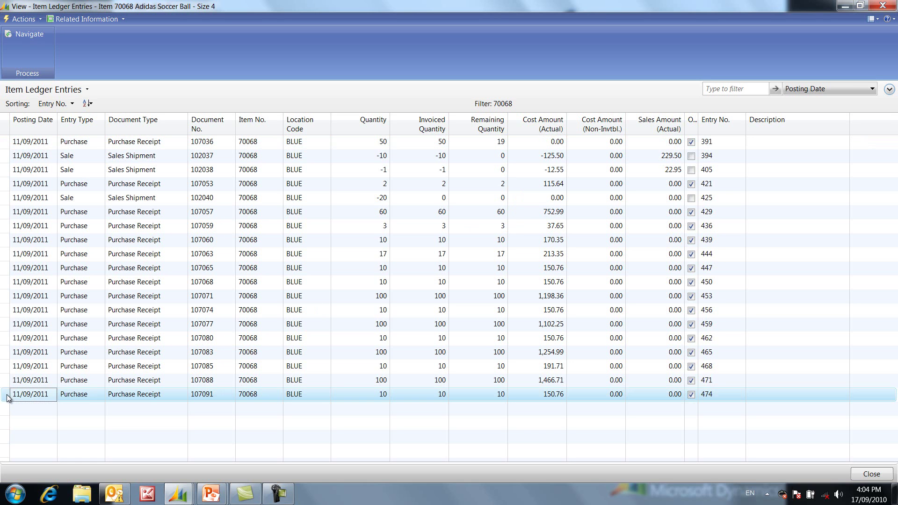
{"action": "left_click", "coordinate": [553, 395]}
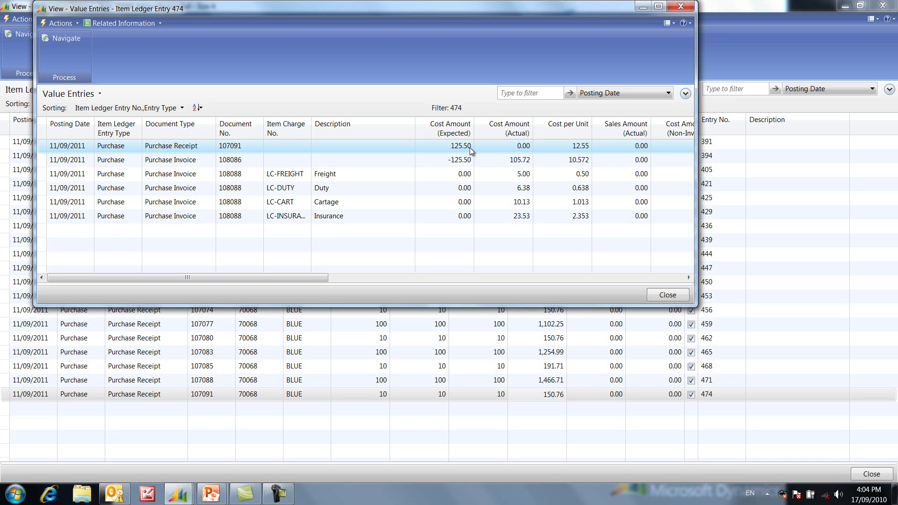
Step: Select the purchase invoice 108086 value entry of 105.72 for review
{"action": "left_click", "coordinate": [44, 163]}
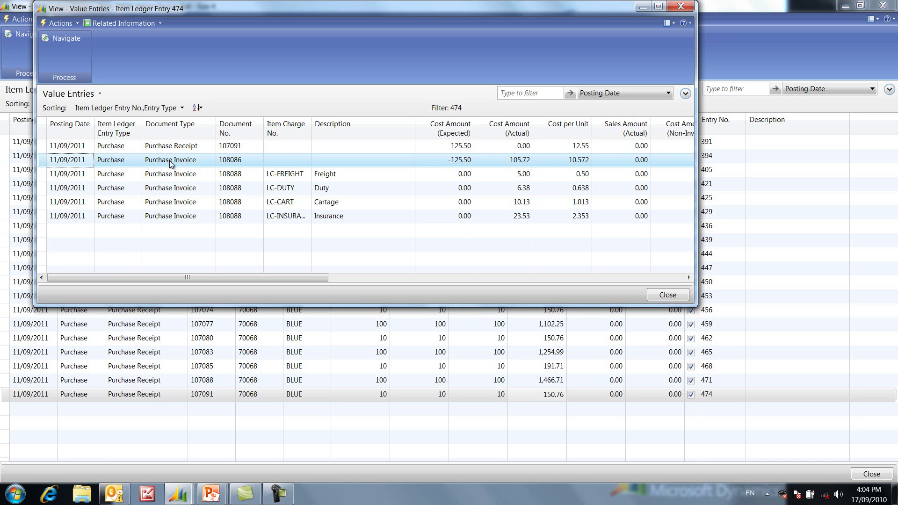